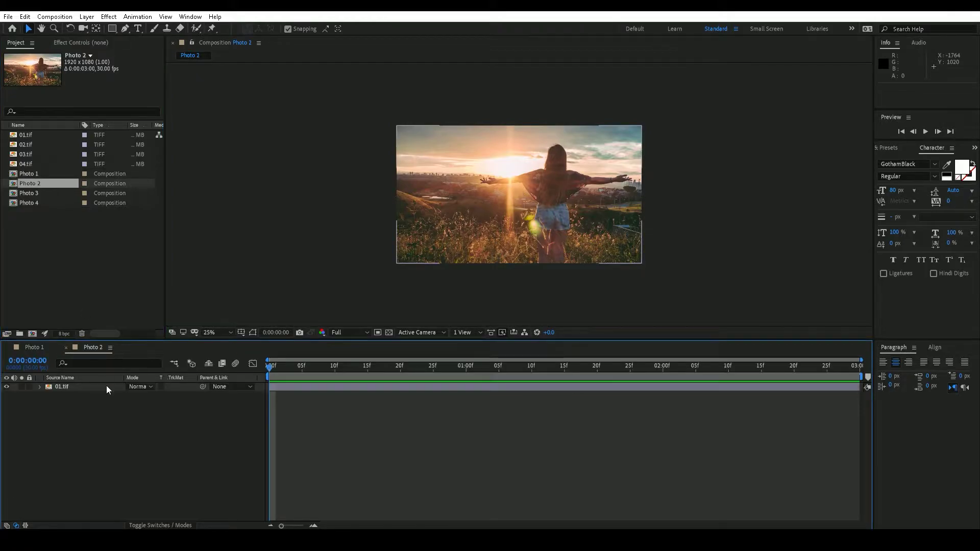
Replace the 01.tif layer with 02.tif in the Photo 2 composition and with 03.tif in the Photo 3 composition
{"action": "left_click", "coordinate": [96, 387]}
{"action": "left_click_drag", "start_coordinate": [35, 144], "coordinate": [89, 388]}
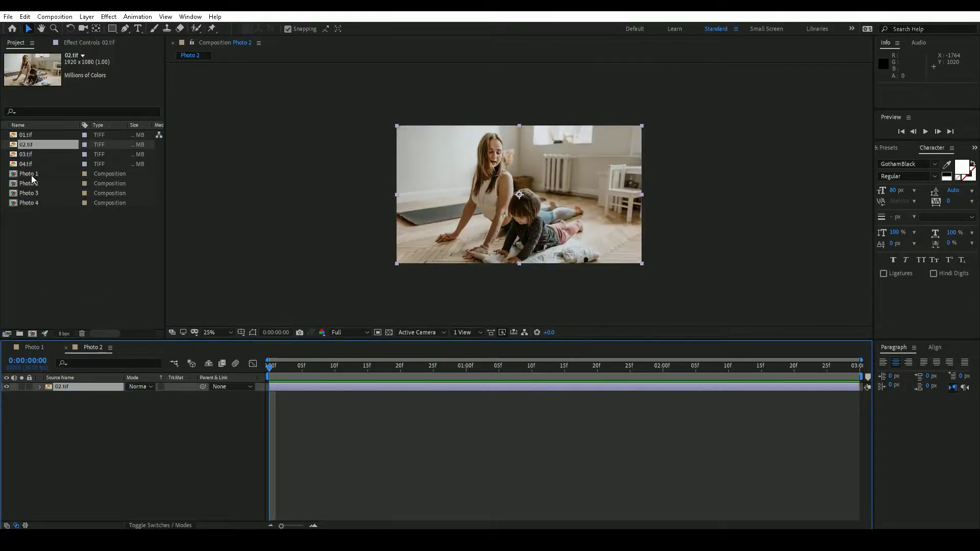
{"action": "double_click", "coordinate": [32, 192]}
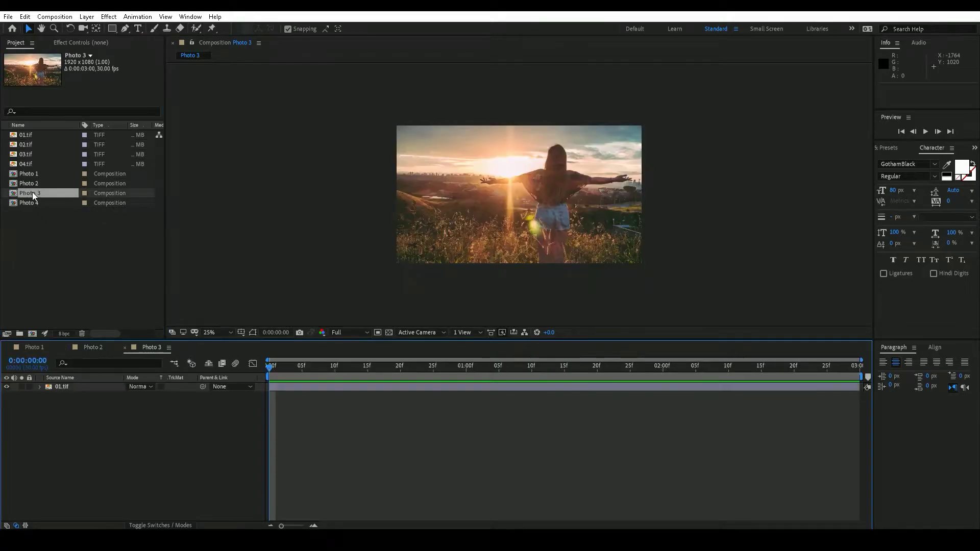
{"action": "left_click", "coordinate": [86, 385]}
{"action": "left_click_drag", "start_coordinate": [35, 154], "coordinate": [84, 388]}
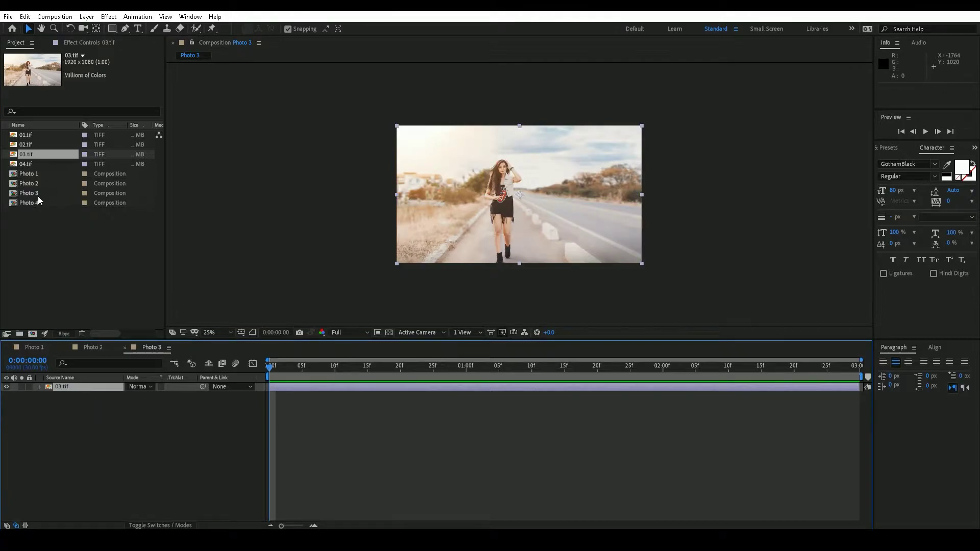
Put 04.tif into the Photo 4 composition and delete its old 01.tif layer
{"action": "double_click", "coordinate": [38, 203]}
{"action": "left_click_drag", "start_coordinate": [30, 164], "coordinate": [85, 398]}
{"action": "left_click", "coordinate": [84, 388]}
{"action": "key", "text": "Delete"}
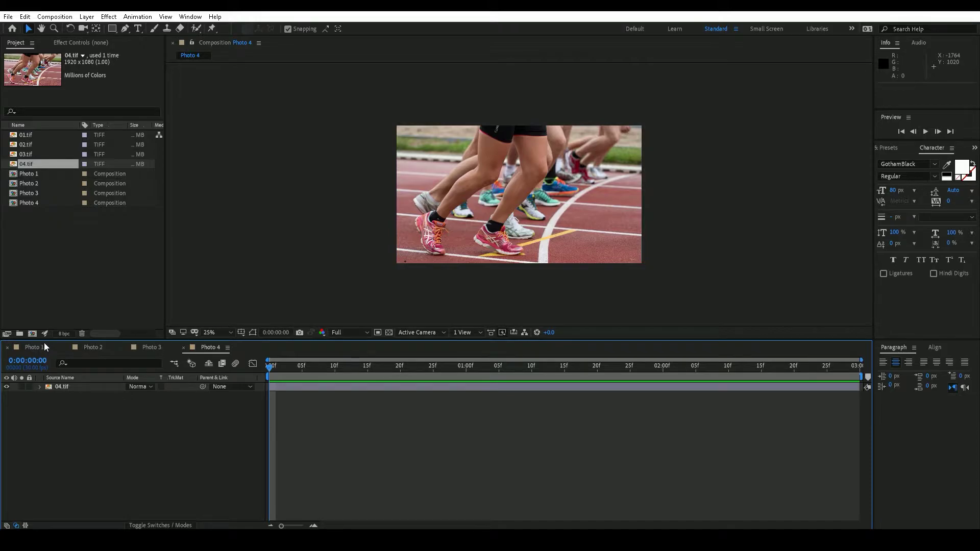
Create a new composition named Main Transition with a duration of 0:00:12:00
{"action": "left_click", "coordinate": [33, 333]}
{"action": "type", "text": "Main "}
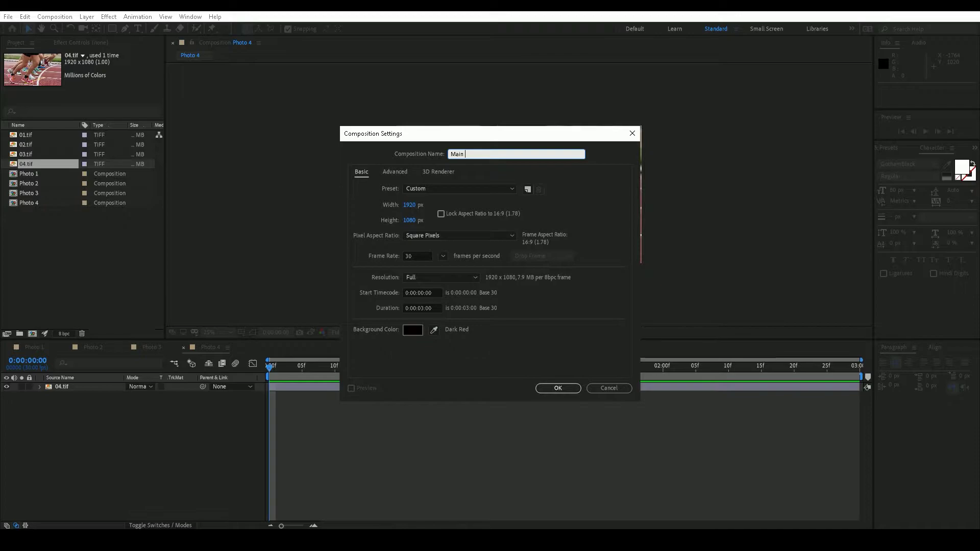
{"action": "type", "text": "Transition"}
{"action": "left_click", "coordinate": [434, 308]}
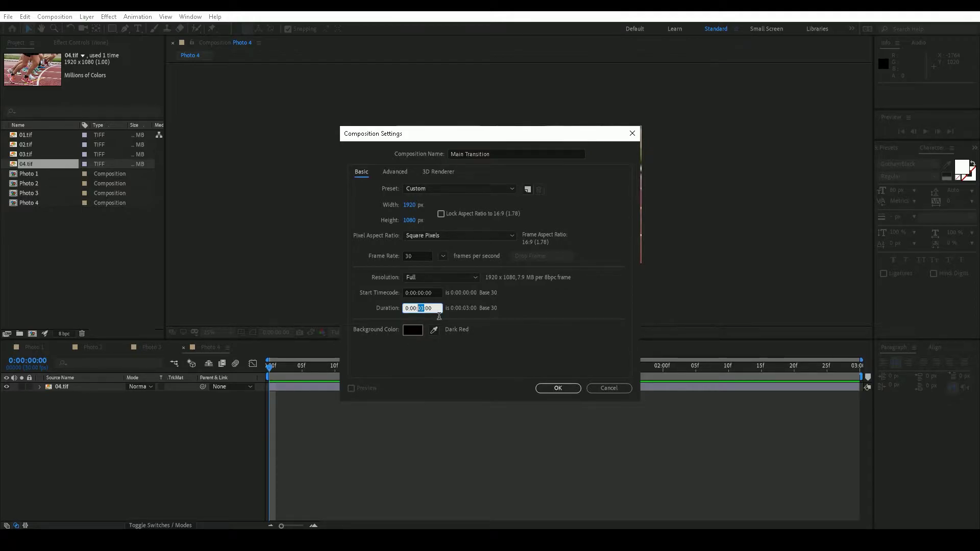
{"action": "type", "text": "12"}
{"action": "key", "text": "Return"}
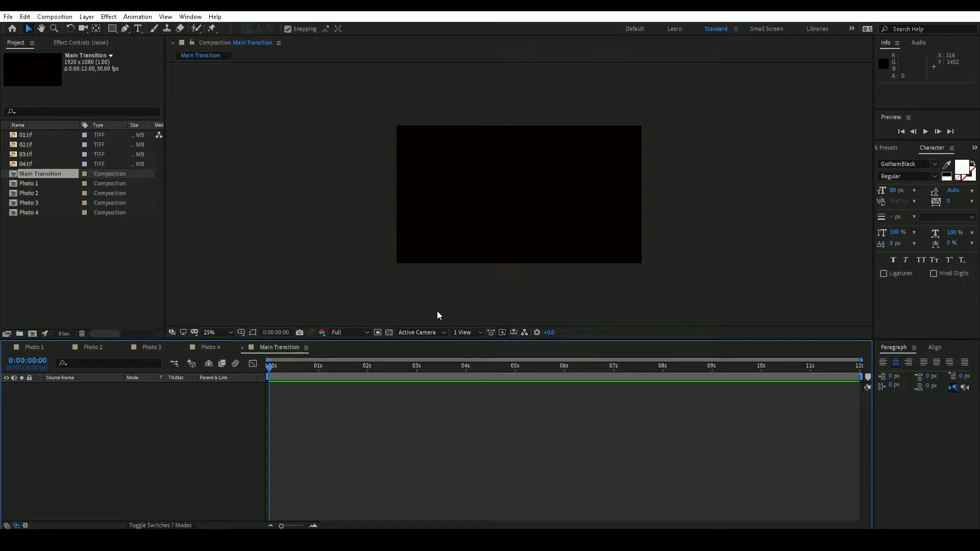
Add the Photo 1 to Photo 4 compositions as layers in Main Transition
{"action": "left_click", "coordinate": [36, 182]}
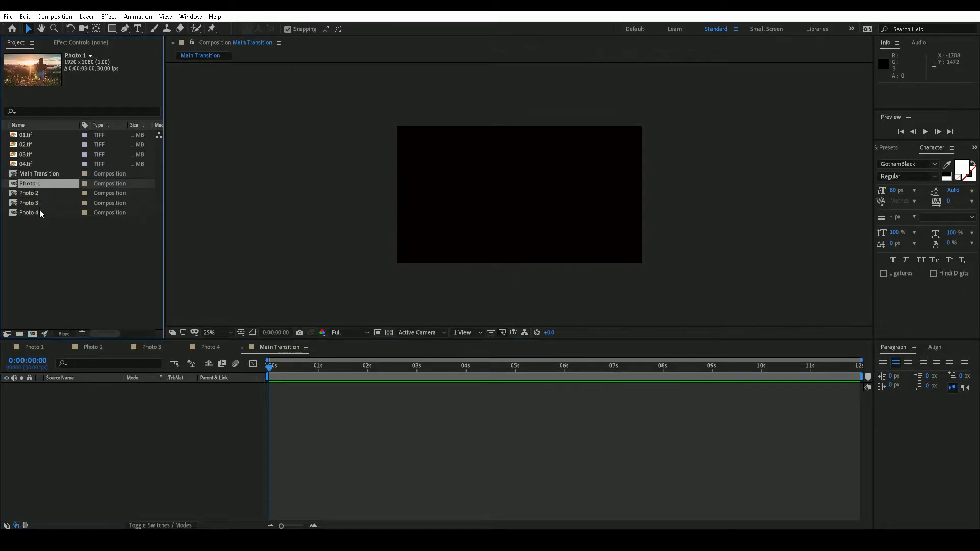
{"action": "left_click", "coordinate": [39, 211], "text": "shift"}
{"action": "left_click_drag", "start_coordinate": [43, 182], "coordinate": [151, 444]}
{"action": "left_click", "coordinate": [151, 445]}
Line up the photo layers end to end, starting Photo 2 at 3 s, Photo 3 at 6 s and Photo 4 at 9 s
{"action": "left_click", "coordinate": [285, 394]}
{"action": "left_click_drag", "start_coordinate": [285, 394], "coordinate": [425, 403]}
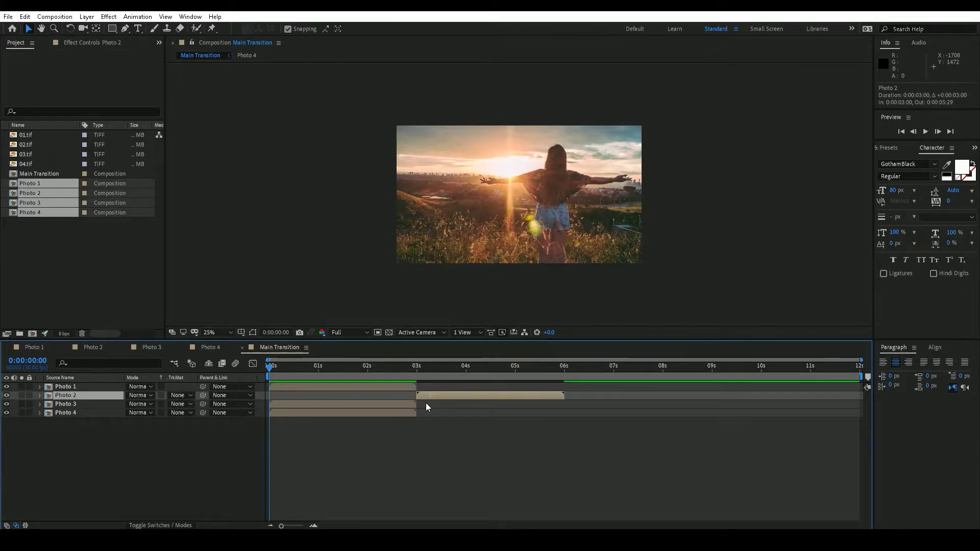
{"action": "left_click_drag", "start_coordinate": [290, 405], "coordinate": [589, 406]}
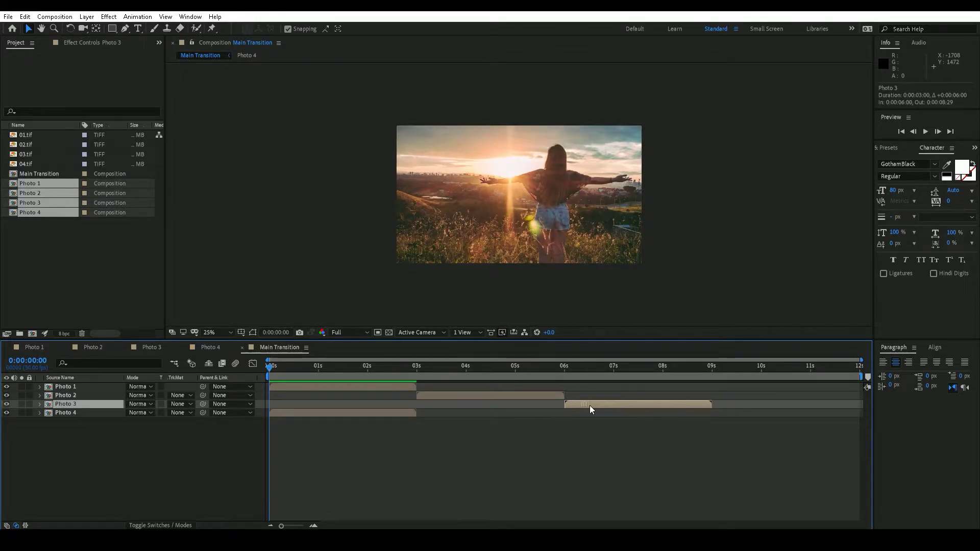
{"action": "left_click", "coordinate": [280, 413]}
{"action": "left_click_drag", "start_coordinate": [280, 413], "coordinate": [720, 416]}
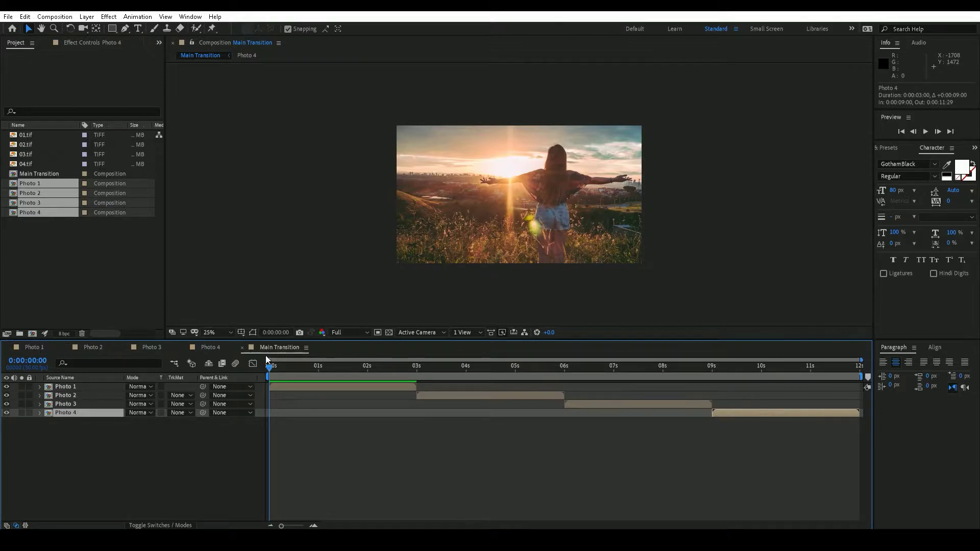
Move the Main Transition timeline to the first place and close the Photo 1 to Photo 4 timelines
{"action": "left_click_drag", "start_coordinate": [275, 350], "coordinate": [26, 345]}
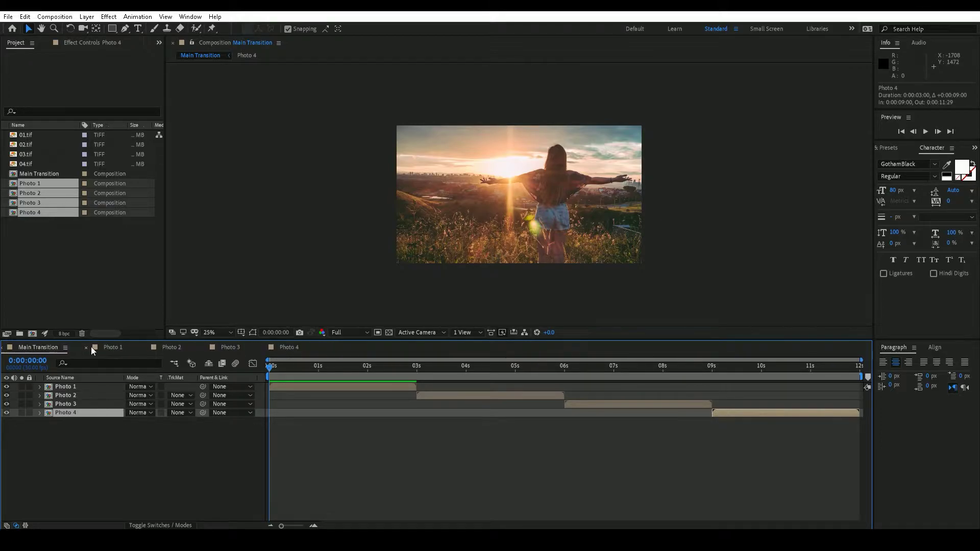
{"action": "left_click", "coordinate": [145, 347]}
{"action": "left_click", "coordinate": [145, 347]}
{"action": "left_click", "coordinate": [145, 347]}
{"action": "left_click", "coordinate": [122, 347]}
{"action": "right_click", "coordinate": [129, 347]}
{"action": "left_click", "coordinate": [179, 94]}
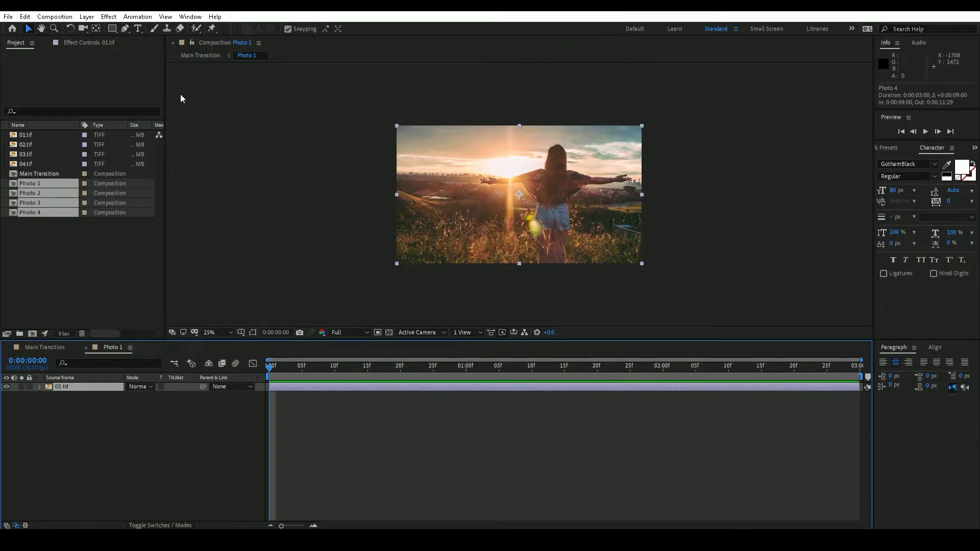
{"action": "left_click", "coordinate": [97, 425]}
{"action": "left_click", "coordinate": [65, 278]}
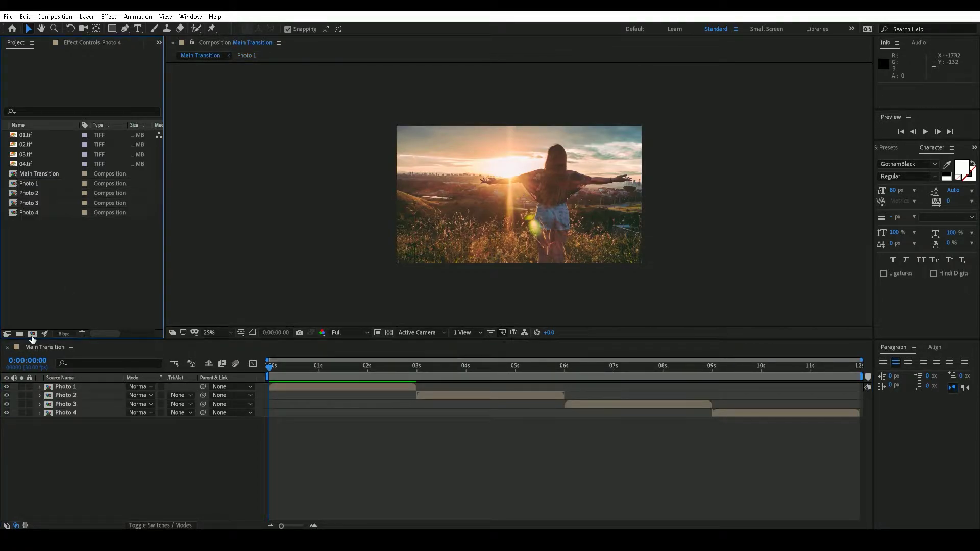
Create a new composition named Transition Effect with a duration of 0:00:02:00
{"action": "left_click", "coordinate": [32, 333]}
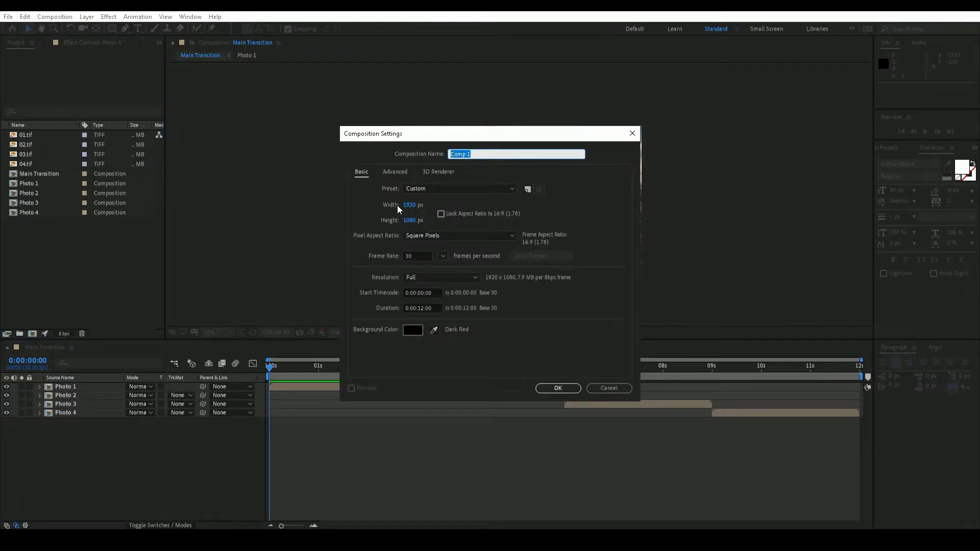
{"action": "type", "text": "Transition Effe"}
{"action": "left_click", "coordinate": [422, 307]}
{"action": "key", "text": "Left"}
{"action": "key", "text": "Left"}
{"action": "key", "text": "shift+Left"}
{"action": "key", "text": "shift+Left"}
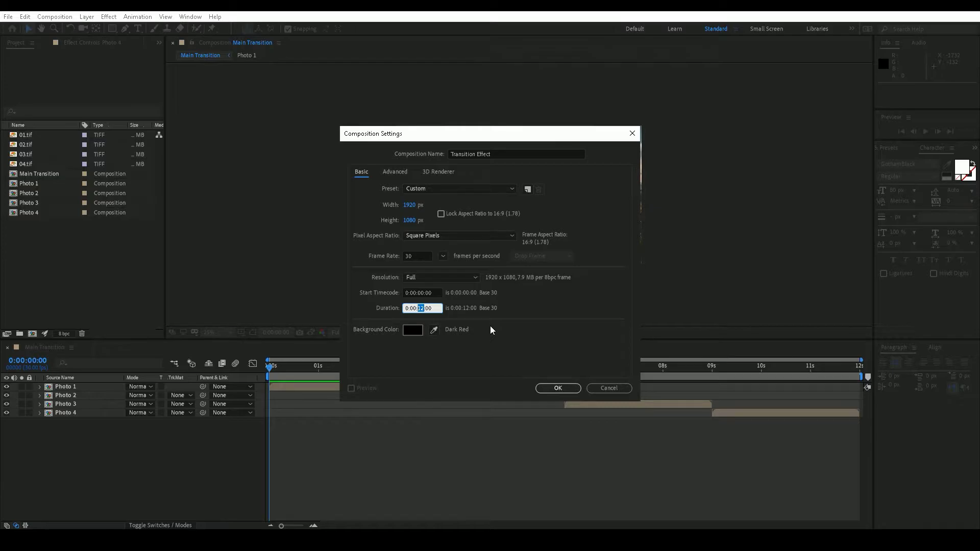
{"action": "type", "text": "02"}
{"action": "key", "text": "Return"}
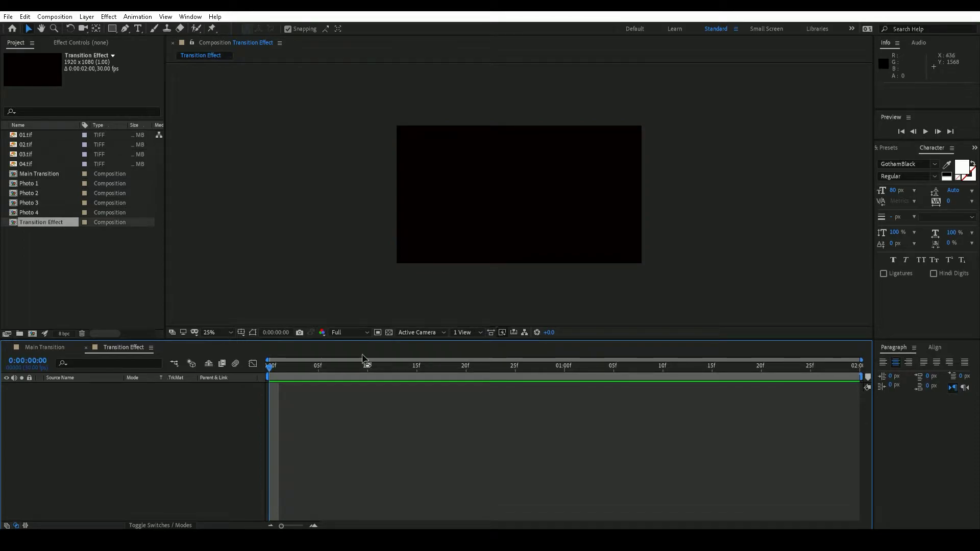
Add a rectangle shape layer that fills the whole frame and set its fill color to white (FFFFFF)
{"action": "double_click", "coordinate": [112, 28]}
{"action": "left_click", "coordinate": [371, 29]}
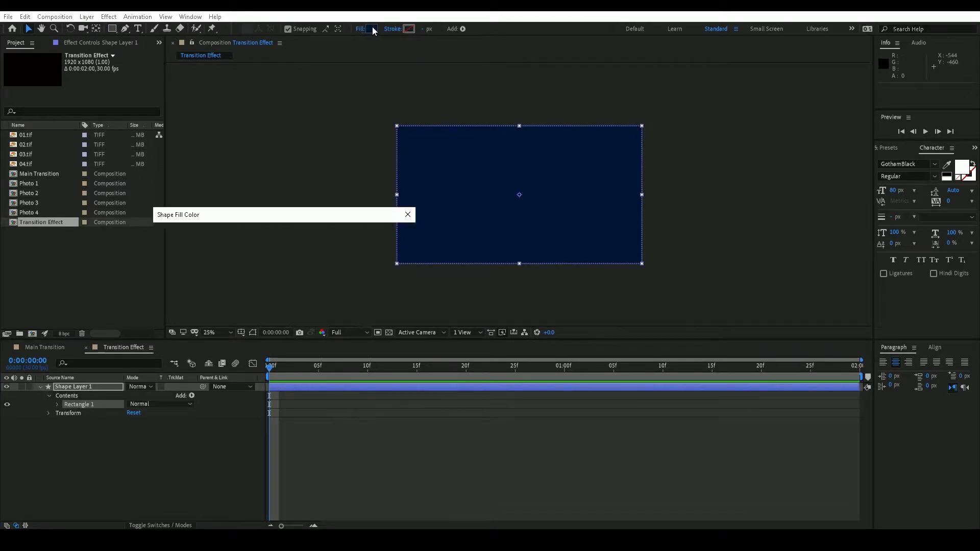
{"action": "left_click_drag", "start_coordinate": [227, 263], "coordinate": [163, 227]}
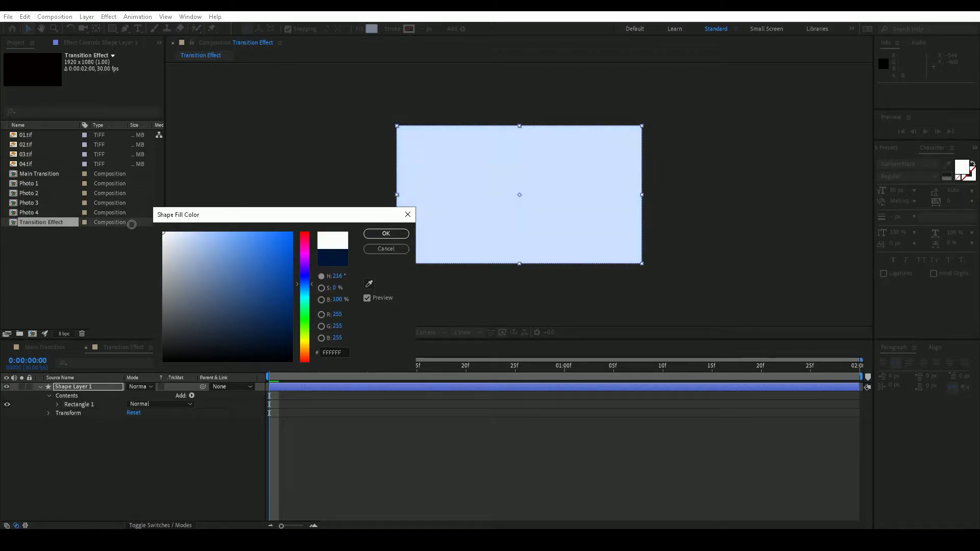
{"action": "key", "text": "Return"}
Collapse the shape layer and rename it Transition Effect
{"action": "left_click", "coordinate": [40, 386]}
{"action": "left_click", "coordinate": [73, 387]}
{"action": "key", "text": "Return"}
{"action": "type", "text": "Tra"}
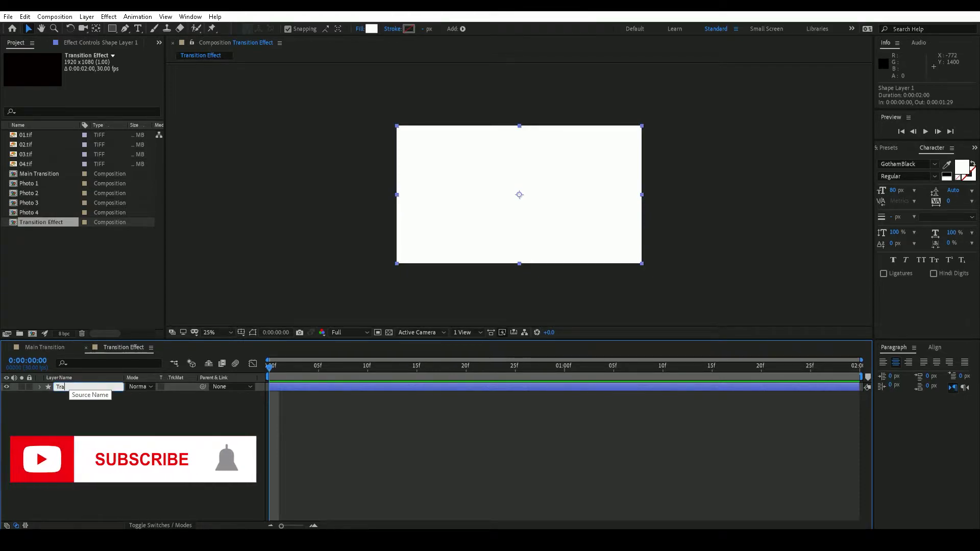
{"action": "type", "text": "nsition Effect"}
{"action": "key", "text": "Return"}
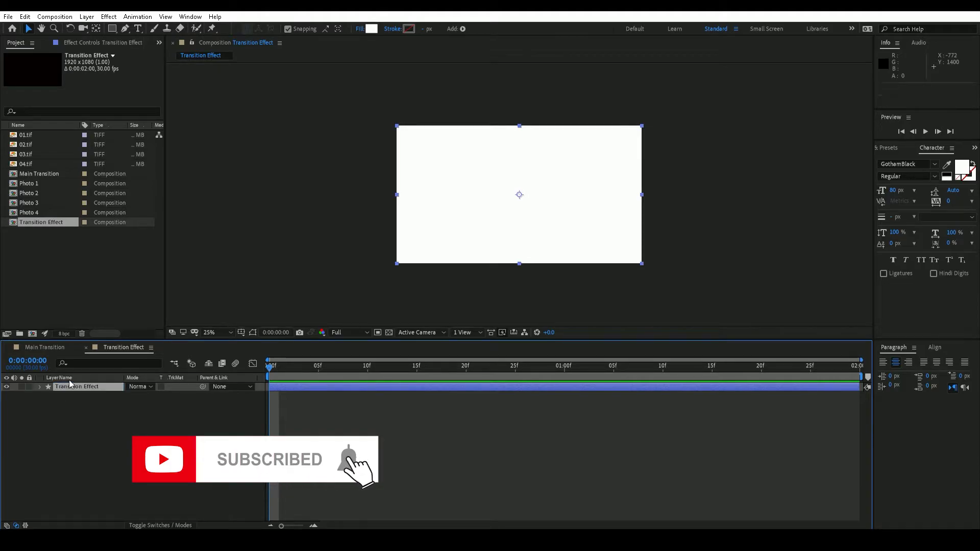
Apply the Venetian Blinds effect to the shape layer and keyframe Transition Completion at 100% at 0:00:00:00
{"action": "left_click", "coordinate": [107, 17]}
{"action": "mouse_move", "coordinate": [189, 290]}
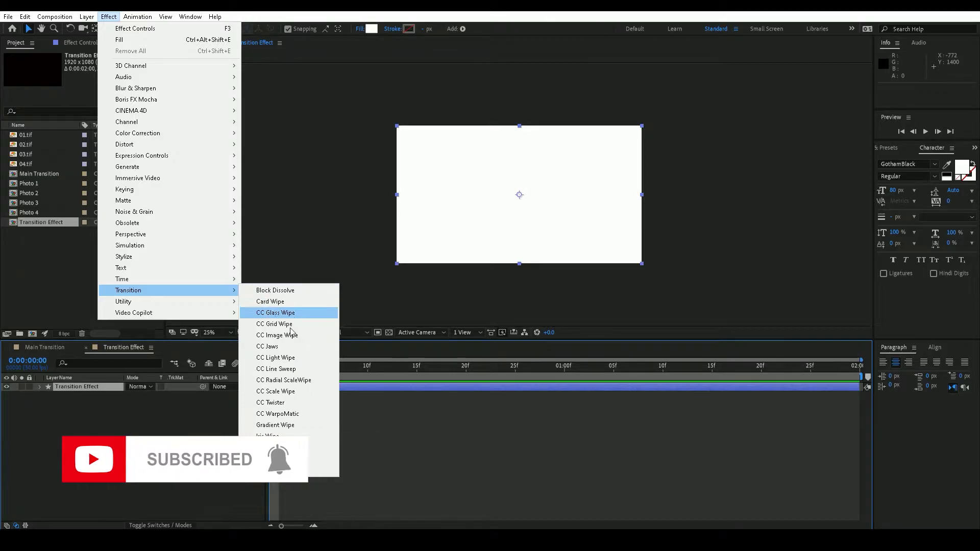
{"action": "left_click", "coordinate": [293, 470]}
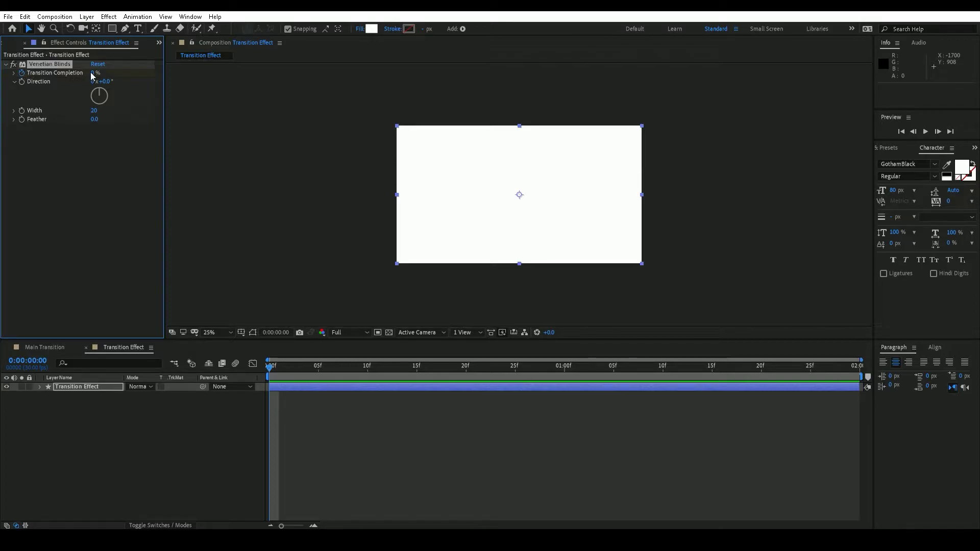
{"action": "left_click_drag", "start_coordinate": [95, 73], "coordinate": [223, 86]}
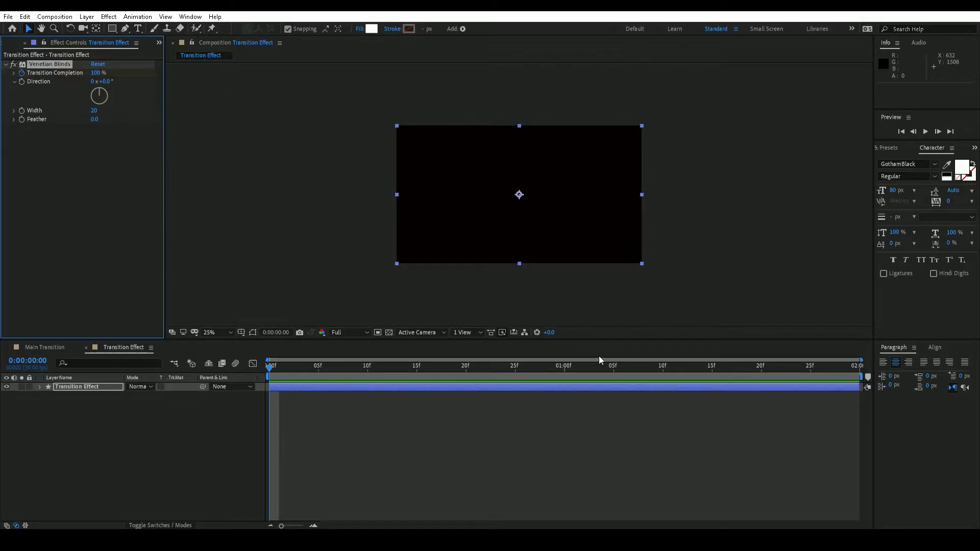
Set a Transition Completion keyframe of 0% at 0:00:01:00
{"action": "left_click", "coordinate": [564, 372]}
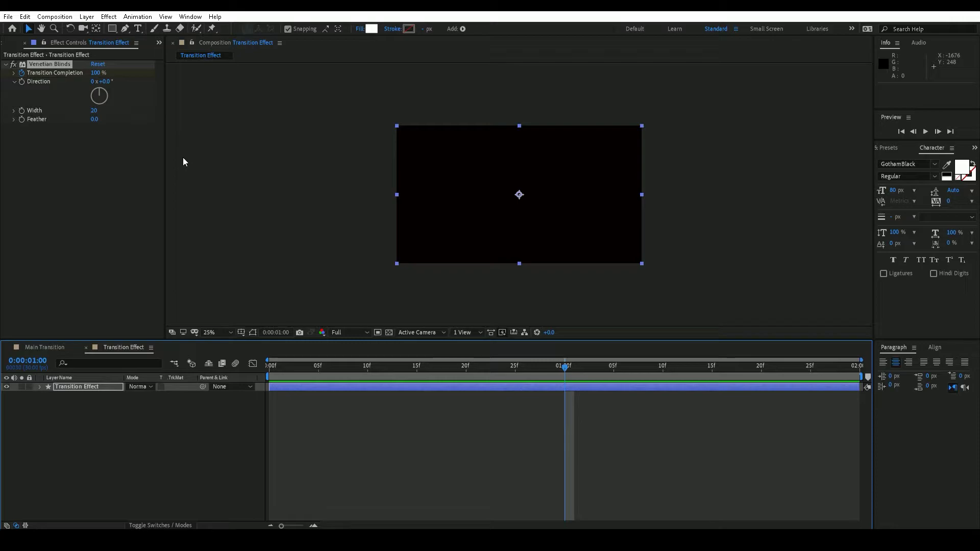
{"action": "left_click", "coordinate": [97, 73]}
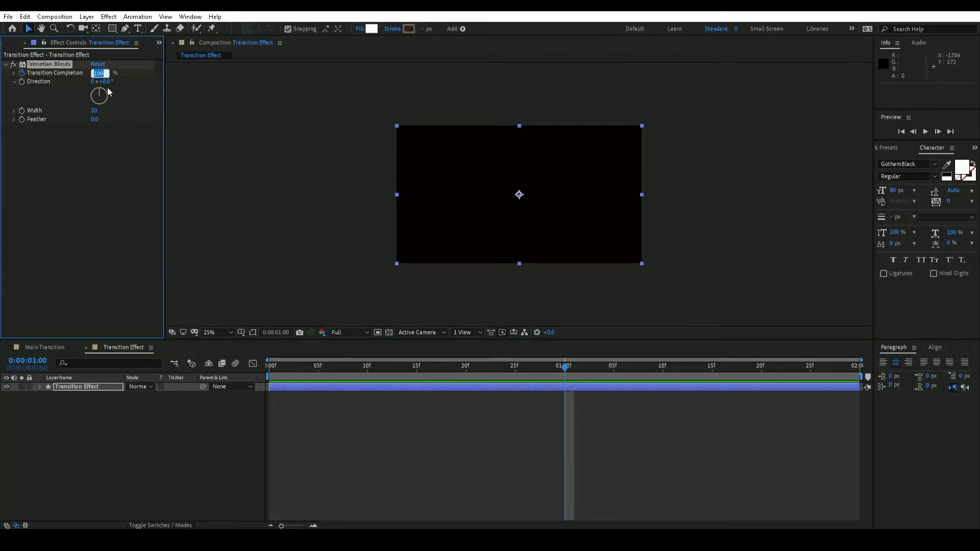
{"action": "type", "text": "0"}
{"action": "key", "text": "Return"}
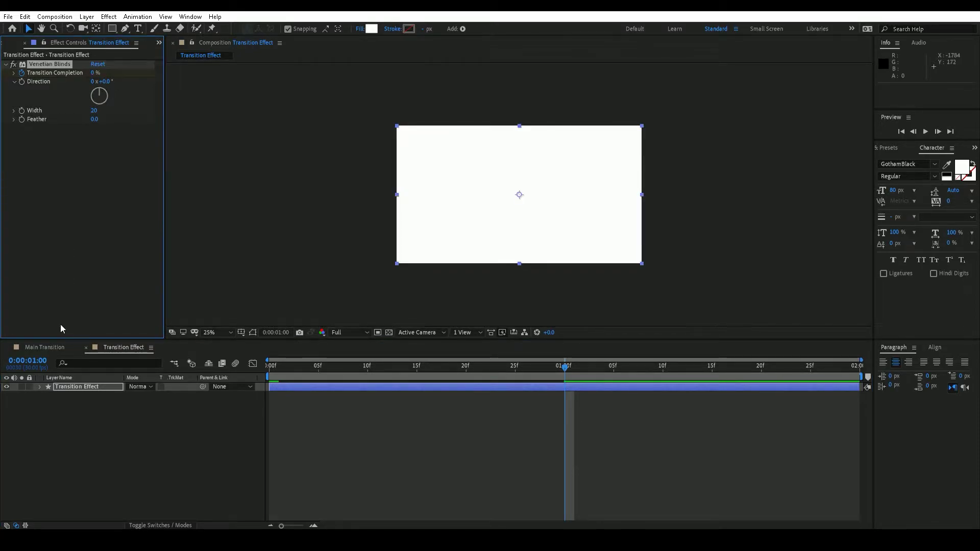
Set a Transition Completion keyframe of 100% at 0:00:02:00
{"action": "left_click", "coordinate": [38, 362]}
{"action": "key", "text": "Left"}
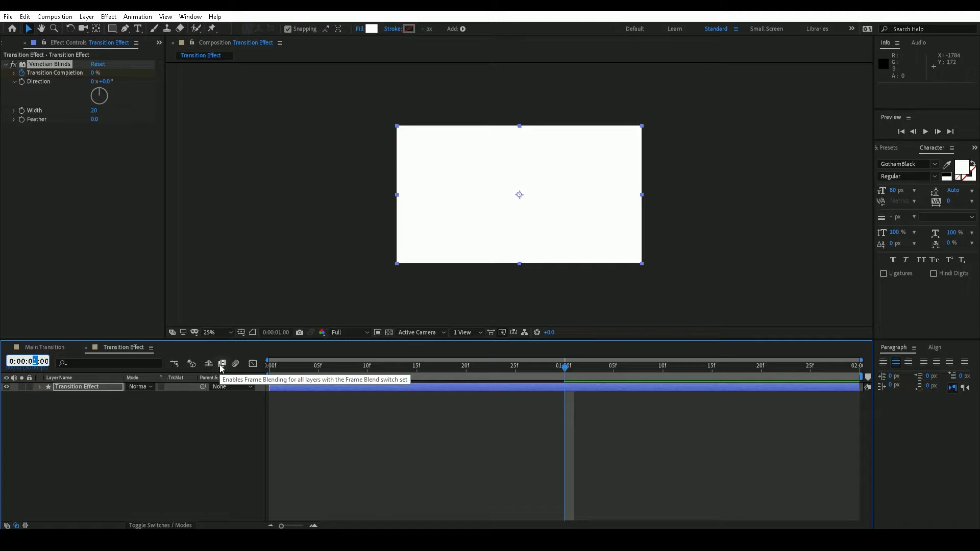
{"action": "key", "text": "Return"}
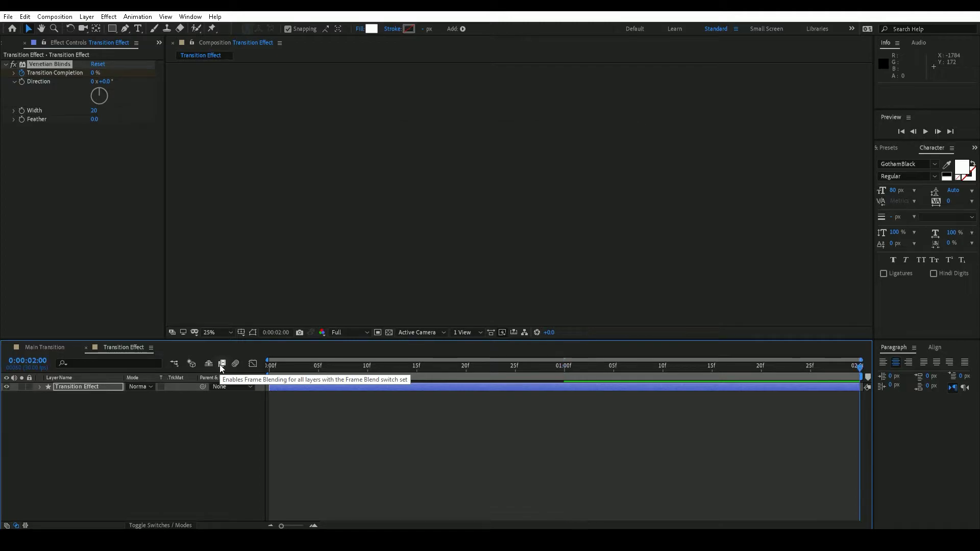
{"action": "left_click_drag", "start_coordinate": [94, 73], "coordinate": [339, 94]}
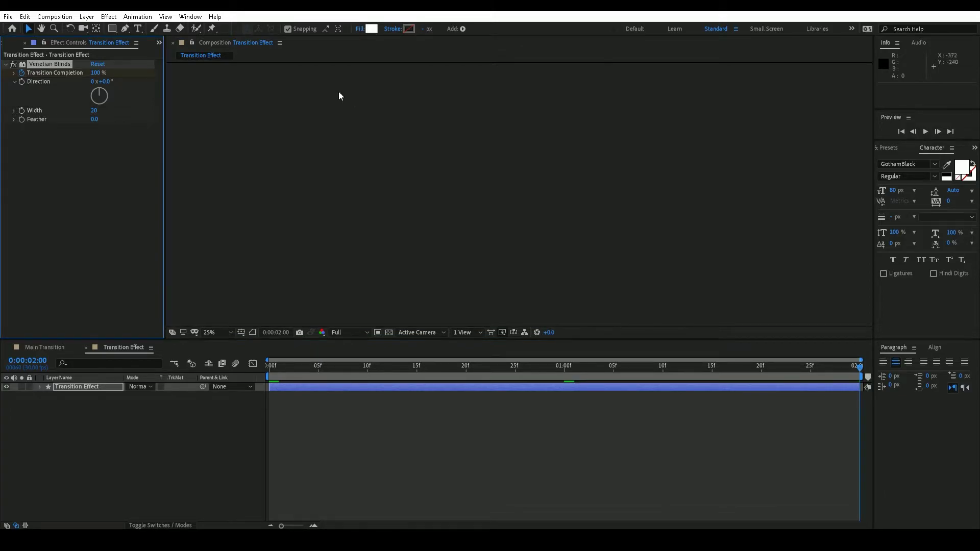
Reveal the layer's Transition Completion keyframes and apply Easy Ease to all three
{"action": "left_click", "coordinate": [545, 417]}
{"action": "left_click", "coordinate": [107, 386]}
{"action": "key", "text": "u"}
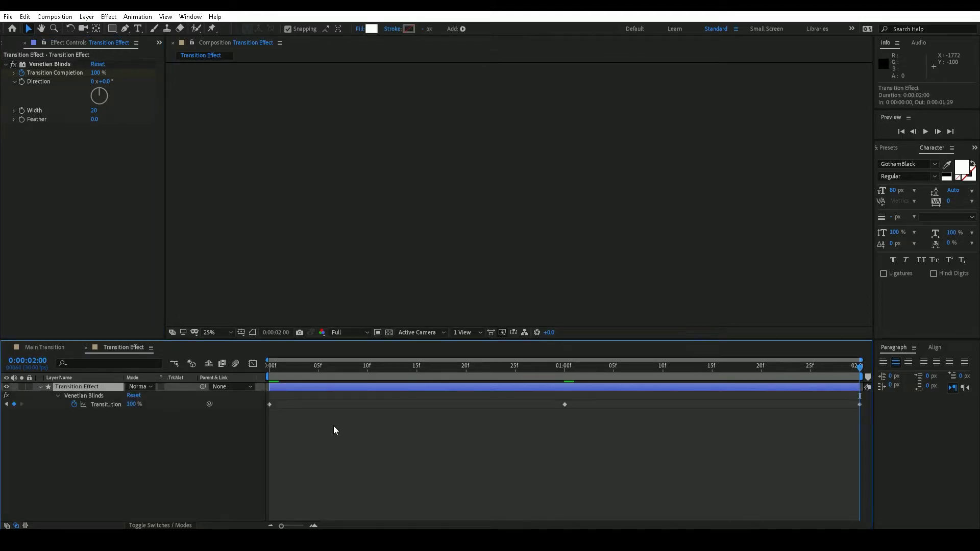
{"action": "left_click", "coordinate": [859, 405]}
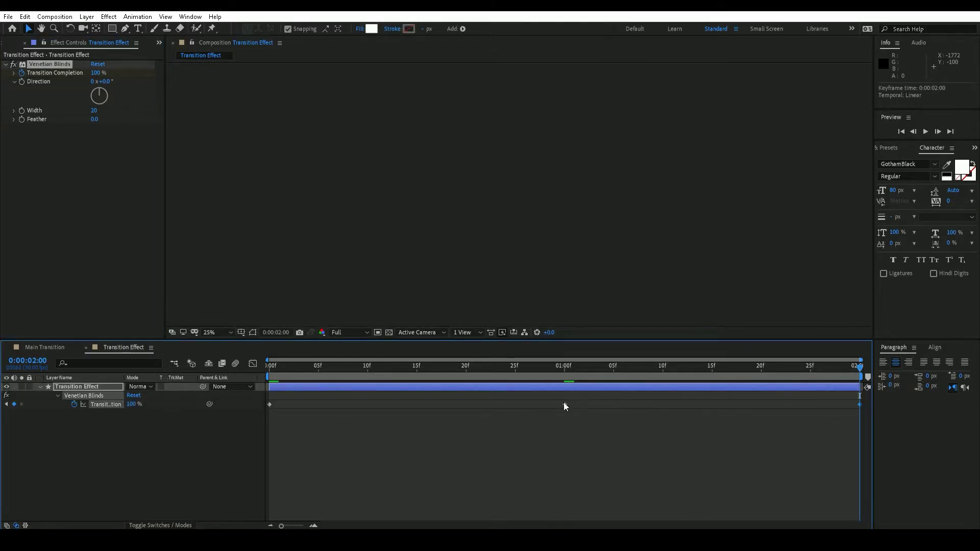
{"action": "right_click", "coordinate": [268, 405]}
{"action": "mouse_move", "coordinate": [316, 402]}
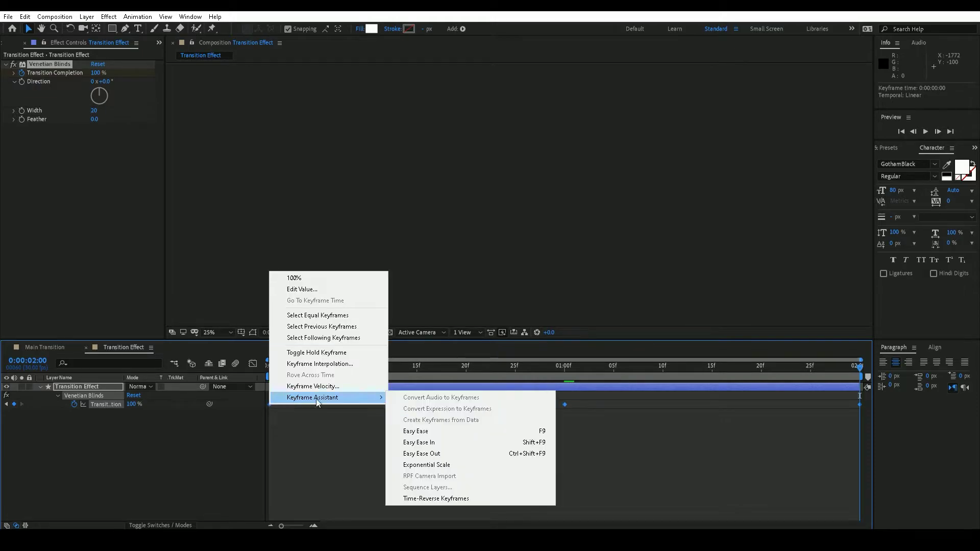
{"action": "left_click", "coordinate": [414, 432]}
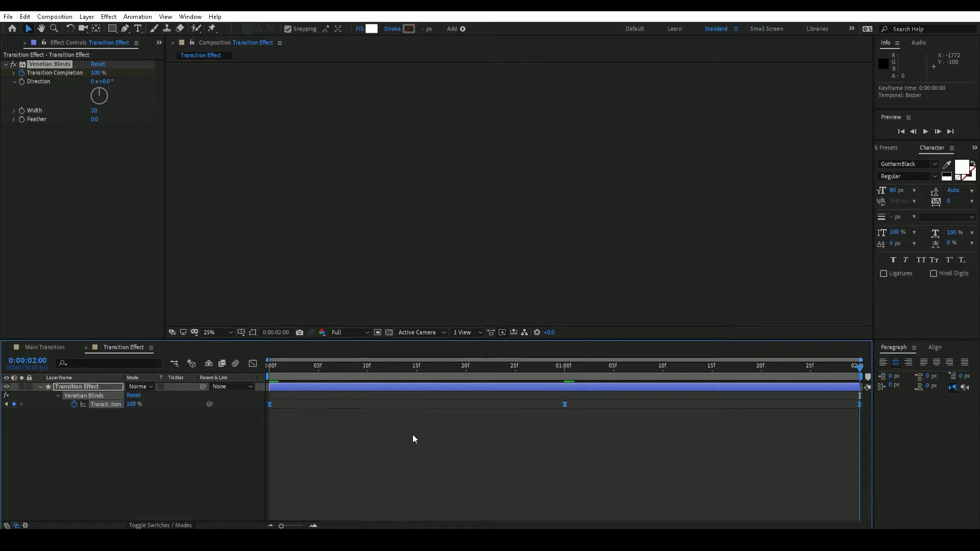
Lengthen the incoming ease handles of the 0:00:01:00 and 0:00:02:00 Transition Completion keyframes to about 10 frames in the speed graph
{"action": "left_click", "coordinate": [253, 364]}
{"action": "left_click_drag", "start_coordinate": [582, 450], "coordinate": [468, 443]}
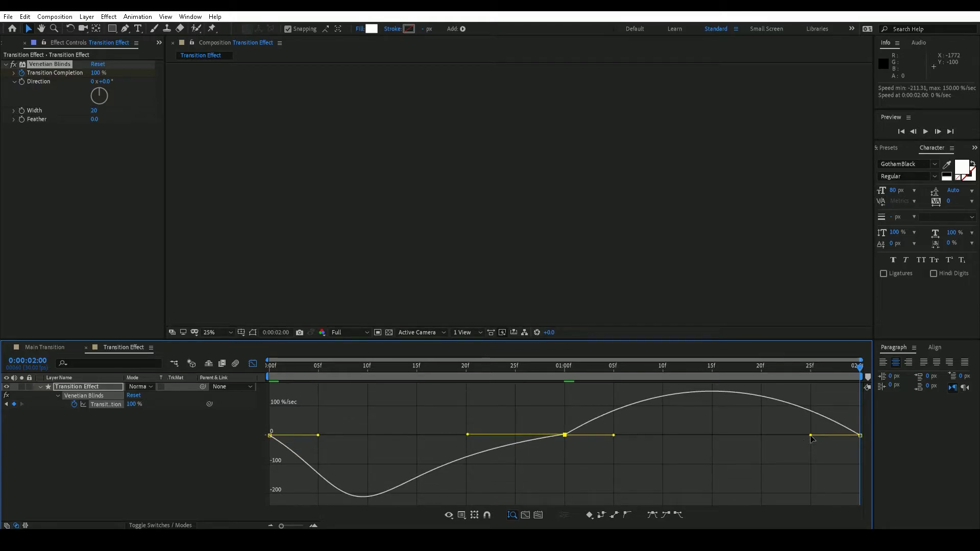
{"action": "left_click_drag", "start_coordinate": [811, 436], "coordinate": [761, 436]}
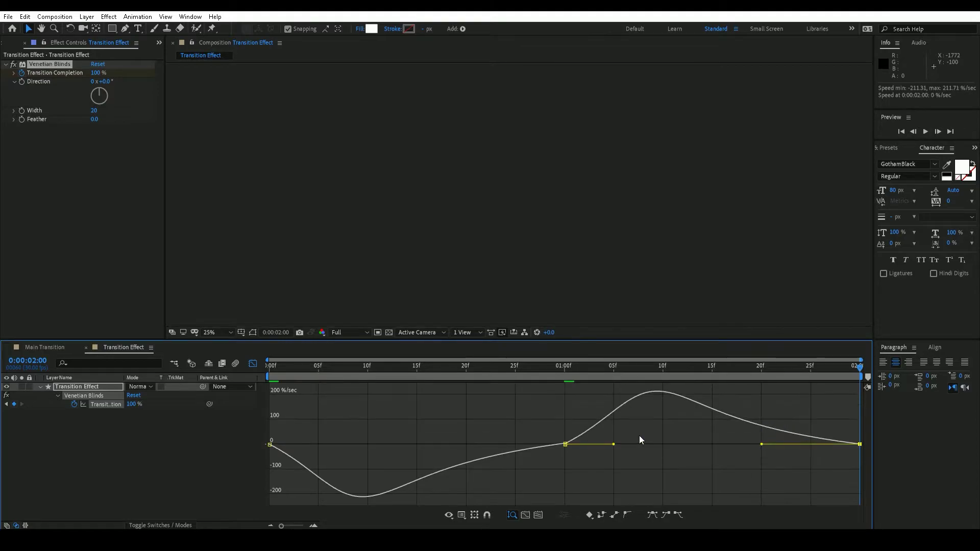
{"action": "left_click", "coordinate": [253, 364]}
{"action": "left_click", "coordinate": [39, 385]}
{"action": "left_click", "coordinate": [113, 413]}
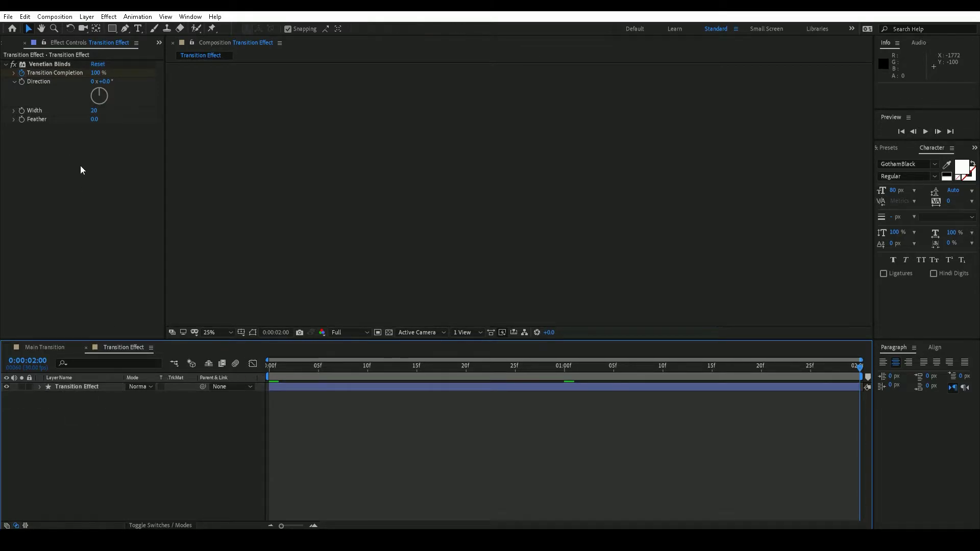
Set the Venetian Blinds Width to 100, viewing the stripes at 0:00:00:14
{"action": "left_click", "coordinate": [407, 366]}
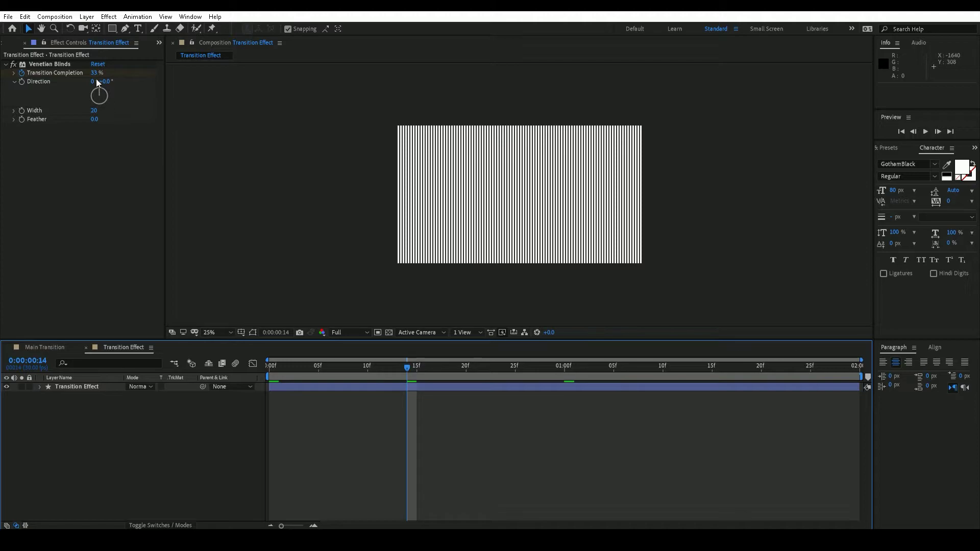
{"action": "left_click", "coordinate": [95, 111]}
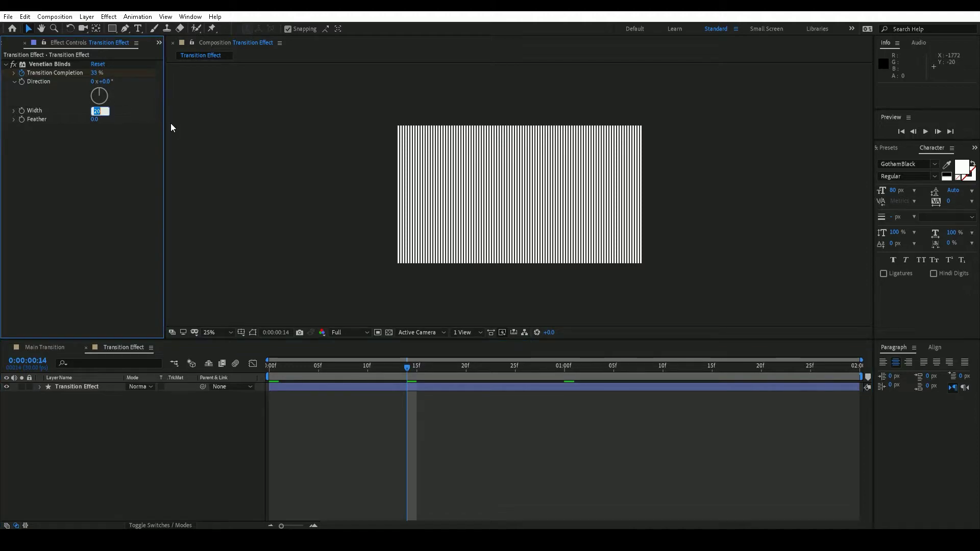
{"action": "type", "text": "100"}
{"action": "key", "text": "Return"}
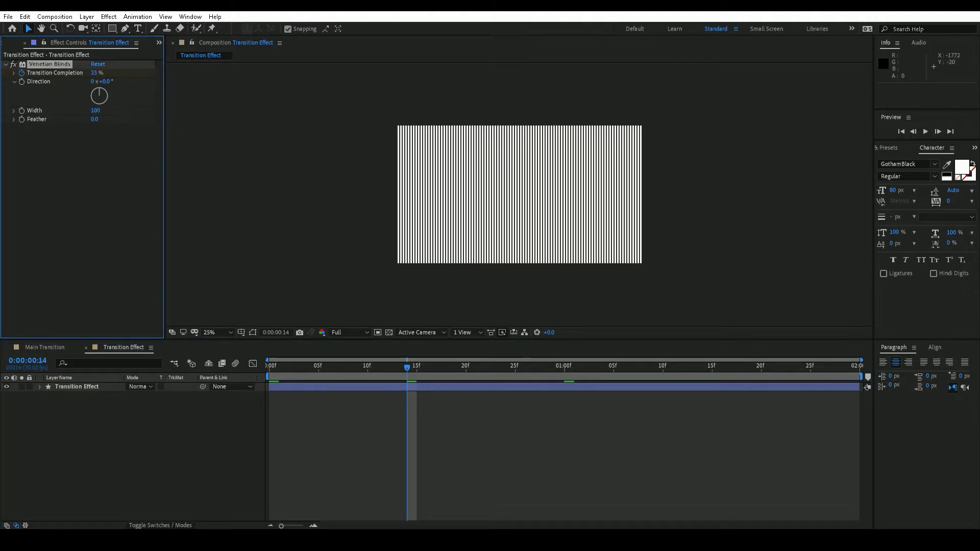
Add the expression time*100 to the Venetian Blinds Direction property
{"action": "left_click", "coordinate": [22, 81], "text": "alt"}
{"action": "type", "text": "ti"}
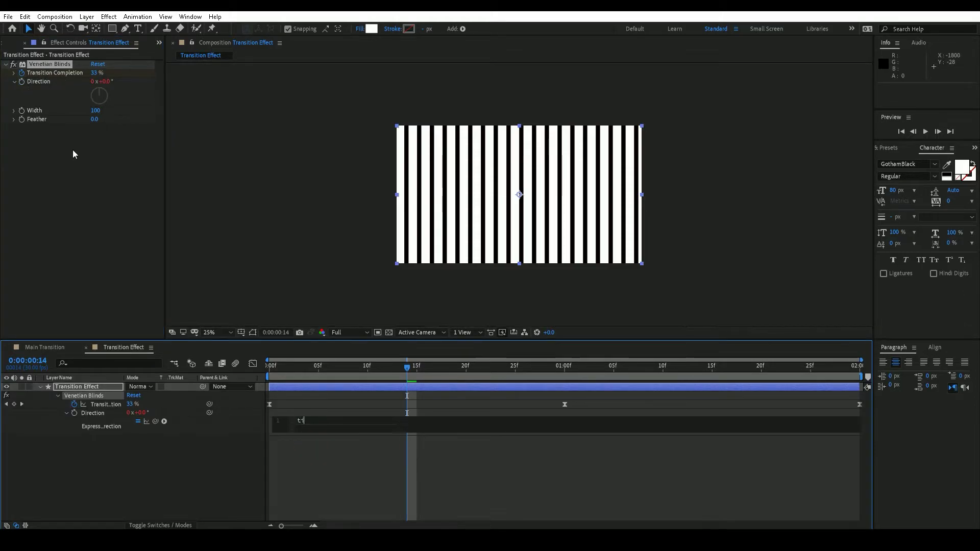
{"action": "type", "text": "me*100"}
{"action": "left_click", "coordinate": [72, 149]}
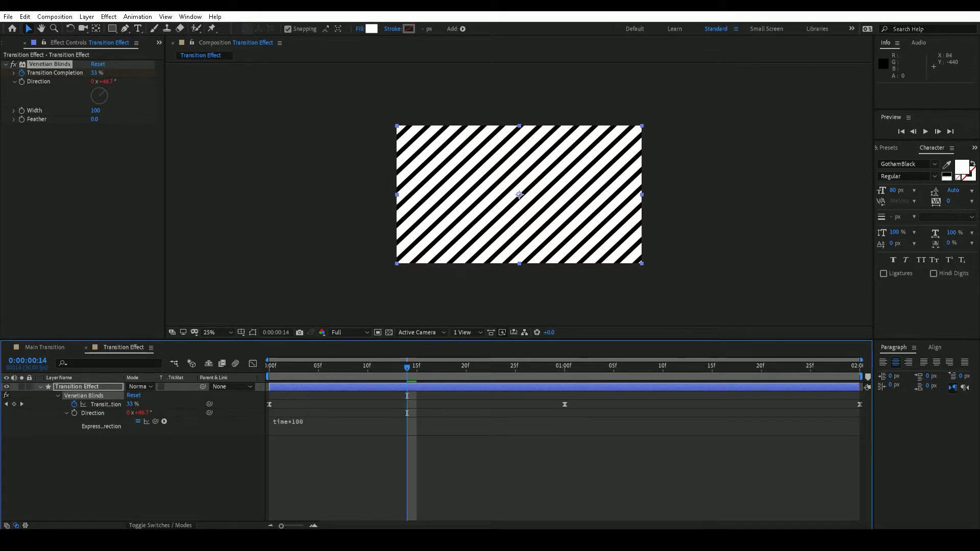
Preview the rotating stripes from the start and inspect frames around 0:00:00:19 and 0:00:00:14
{"action": "left_click", "coordinate": [900, 131]}
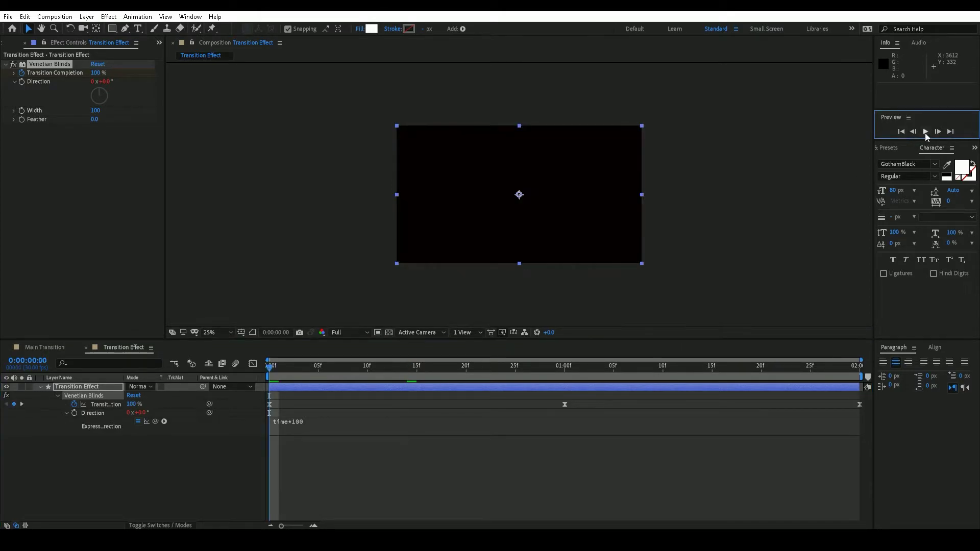
{"action": "left_click", "coordinate": [924, 131]}
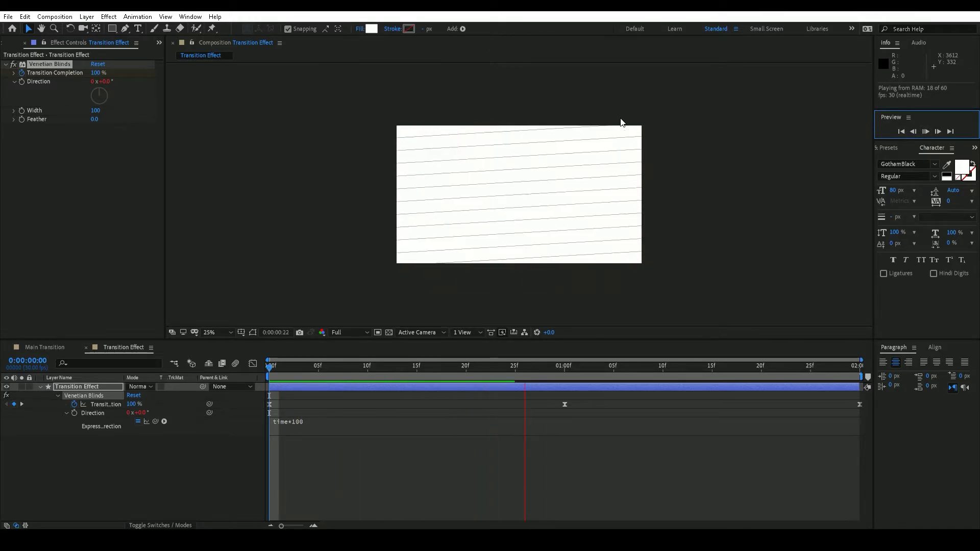
{"action": "left_click", "coordinate": [515, 366]}
{"action": "left_click", "coordinate": [457, 367]}
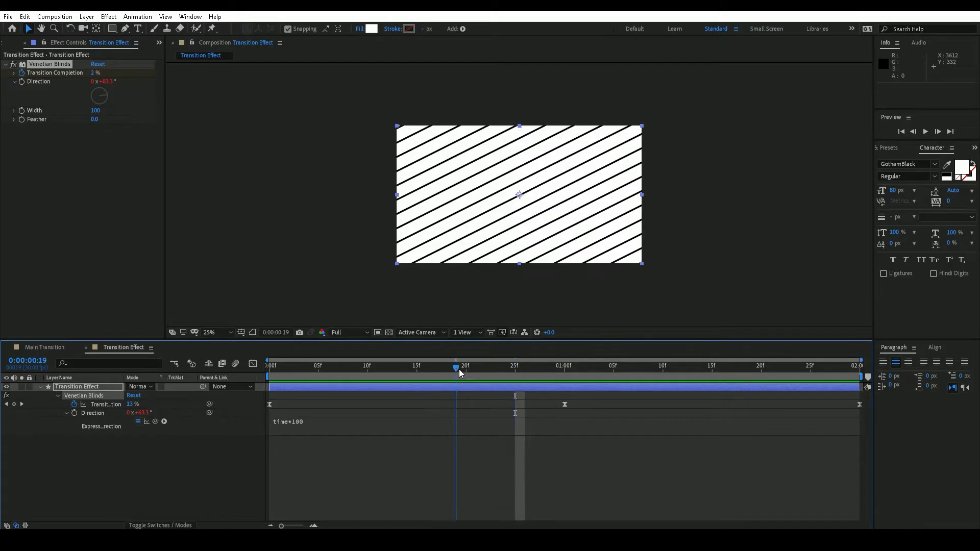
{"action": "left_click", "coordinate": [404, 366]}
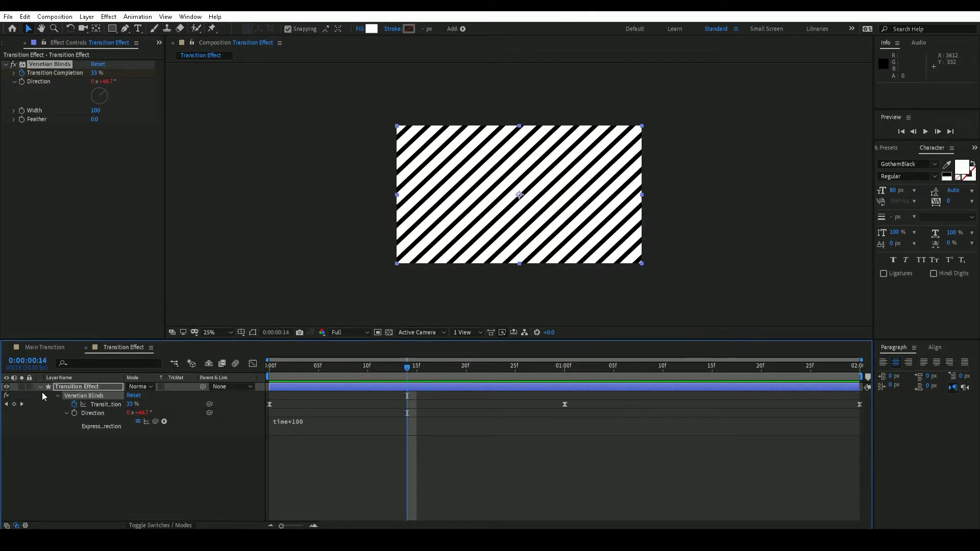
Apply the Turbulent Displace effect to the shape layer with Displacement set to Twist Smoother
{"action": "left_click", "coordinate": [40, 388]}
{"action": "left_click", "coordinate": [6, 65]}
{"action": "left_click", "coordinate": [109, 16]}
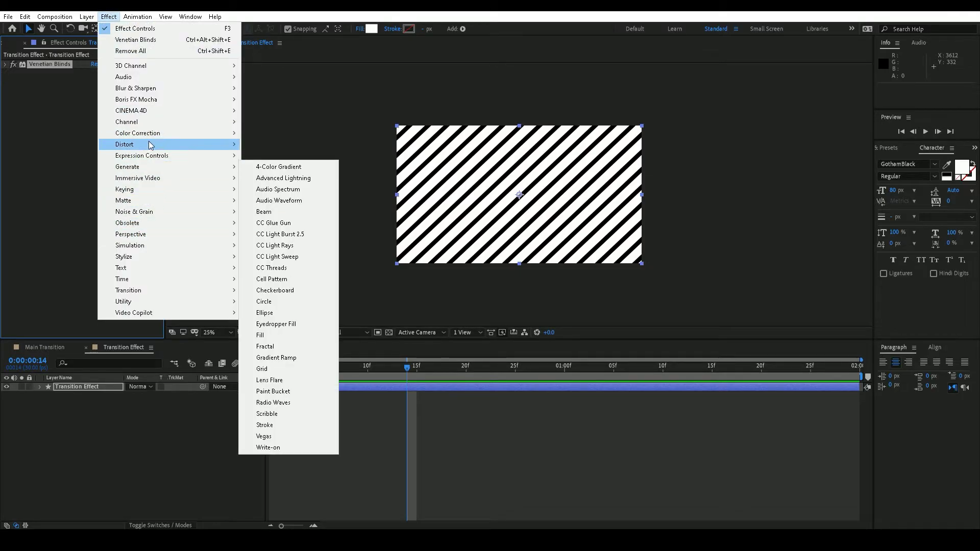
{"action": "mouse_move", "coordinate": [149, 145]}
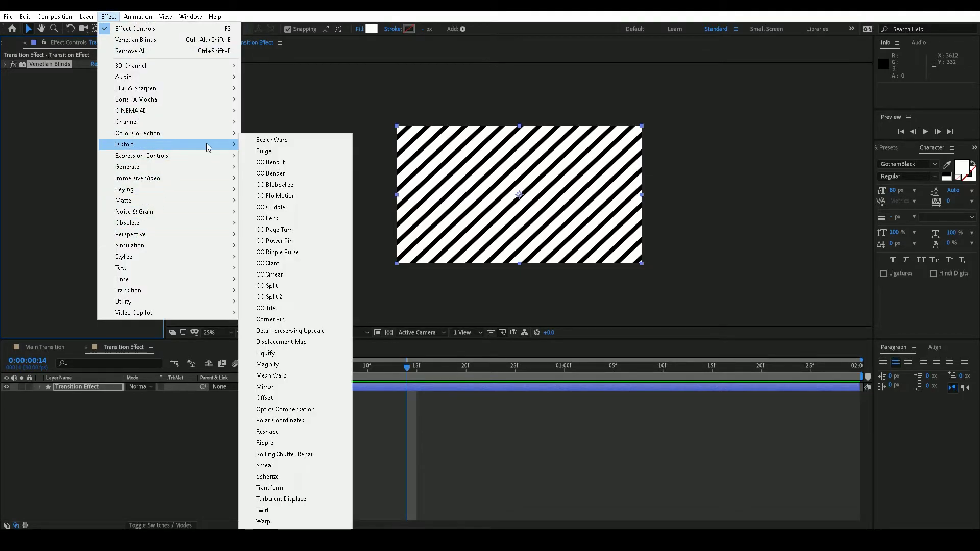
{"action": "left_click", "coordinate": [311, 498]}
{"action": "left_click", "coordinate": [124, 83]}
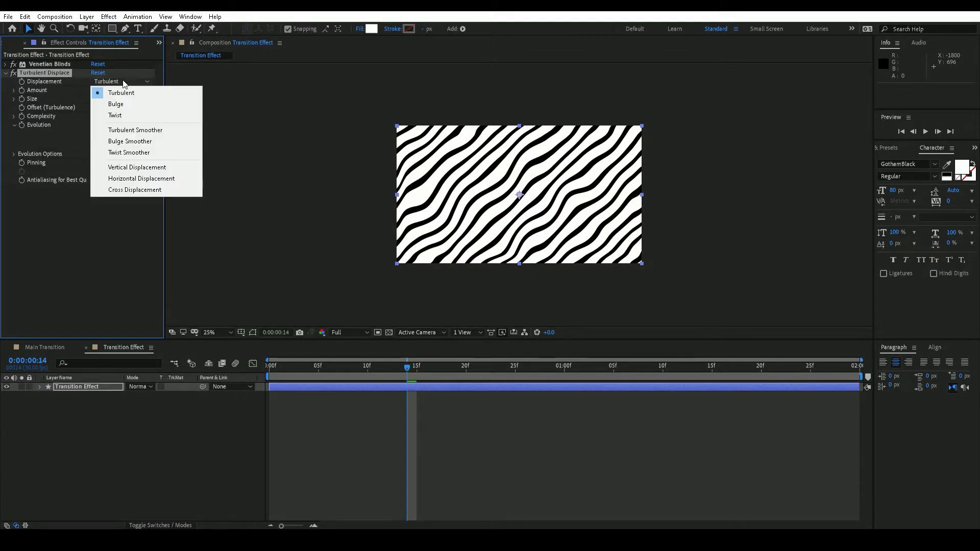
{"action": "left_click", "coordinate": [138, 152]}
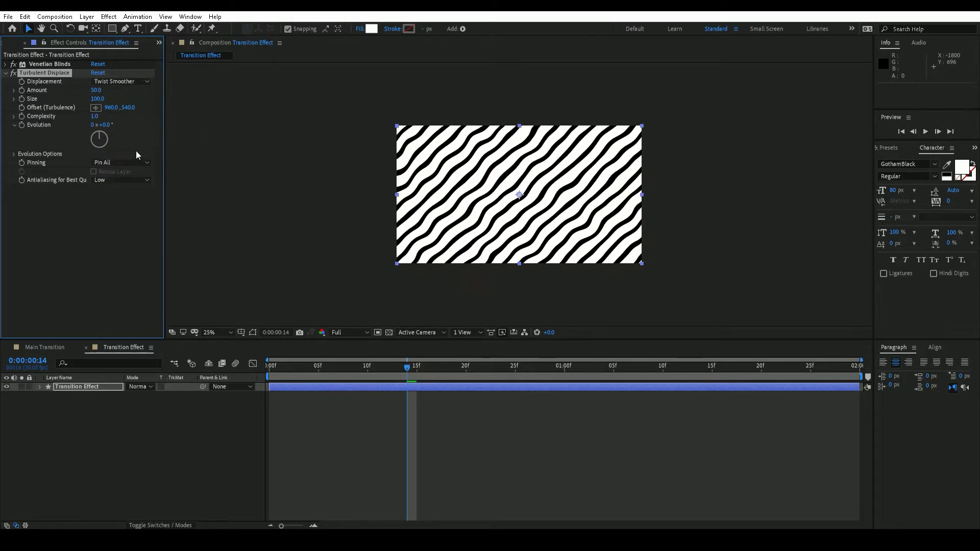
Set the Turbulent Displace Amount to 100 and Size to 1000
{"action": "left_click", "coordinate": [96, 90]}
{"action": "type", "text": "1"}
{"action": "key", "text": "Tab"}
{"action": "type", "text": "1000"}
{"action": "key", "text": "Tab"}
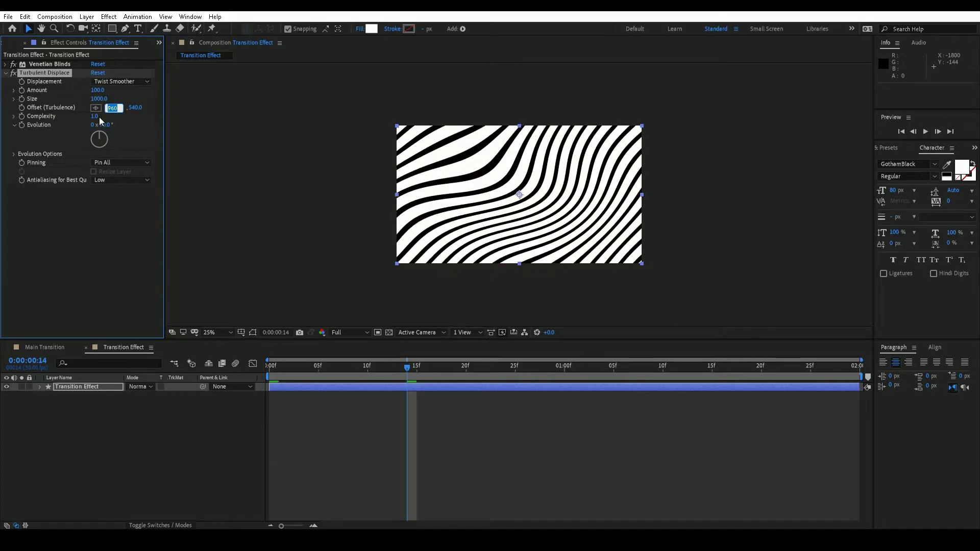
Add the expression time*100 to the Turbulent Displace Evolution property and collapse the layer's properties
{"action": "left_click", "coordinate": [22, 125], "text": "alt"}
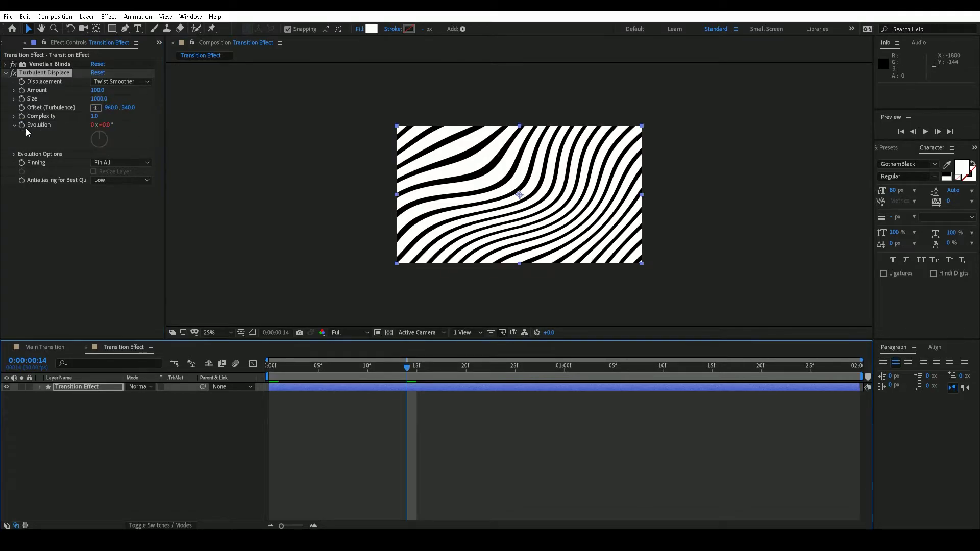
{"action": "type", "text": "time*100"}
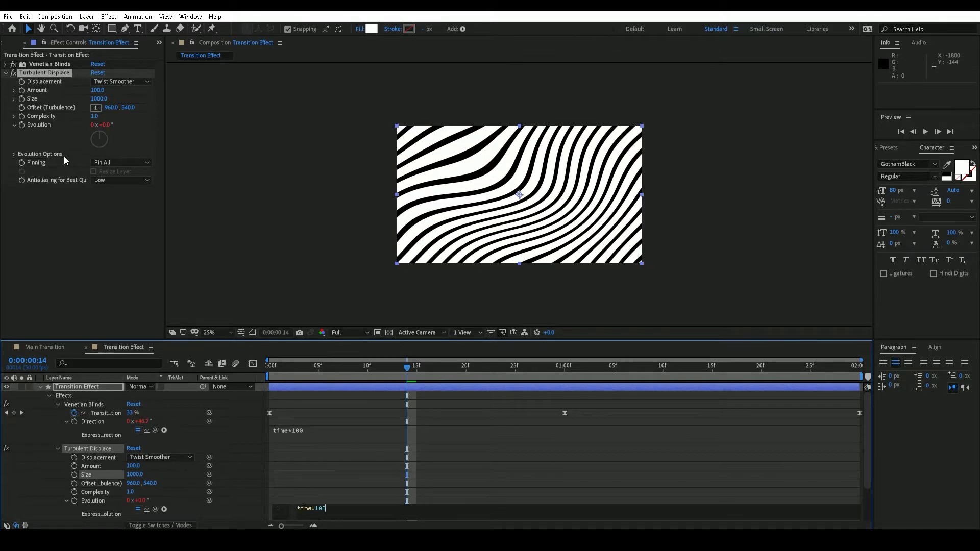
{"action": "key", "text": "KP_Enter"}
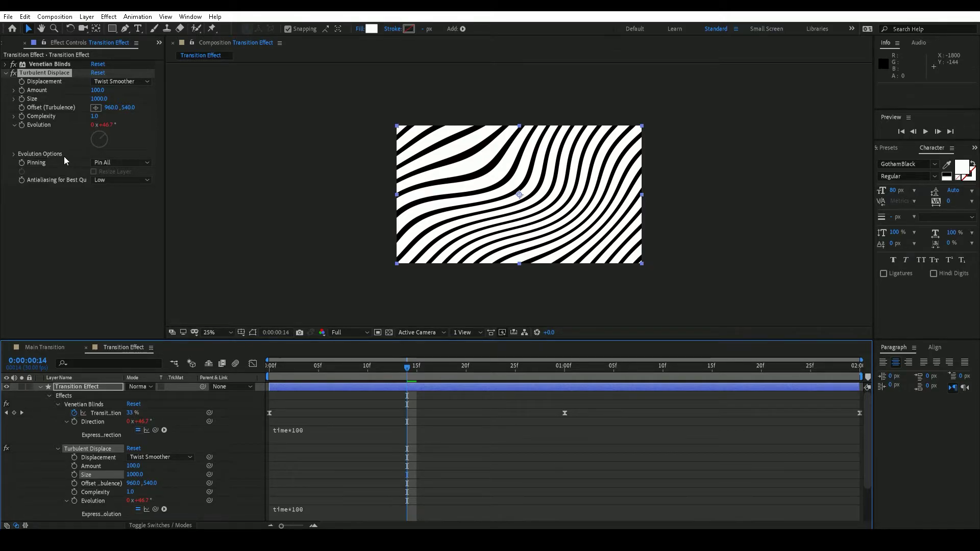
{"action": "left_click", "coordinate": [39, 387]}
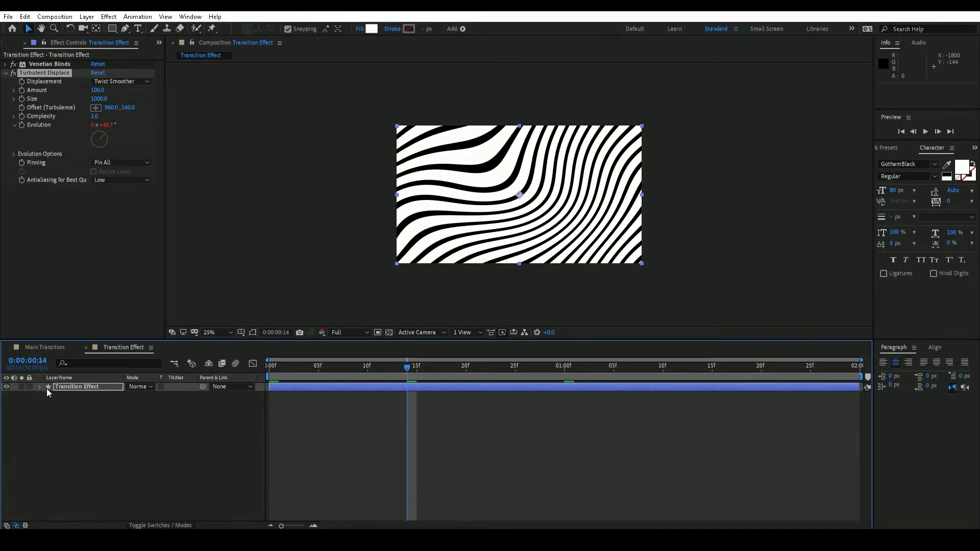
Preview the warped stripe animation from the start of the Transition Effect composition
{"action": "left_click", "coordinate": [900, 132]}
{"action": "left_click", "coordinate": [900, 132]}
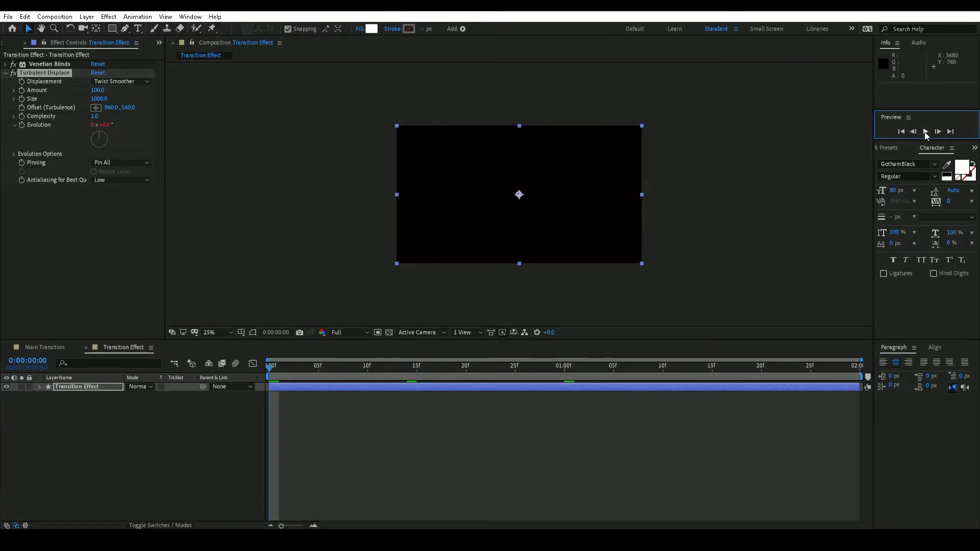
{"action": "left_click", "coordinate": [924, 132]}
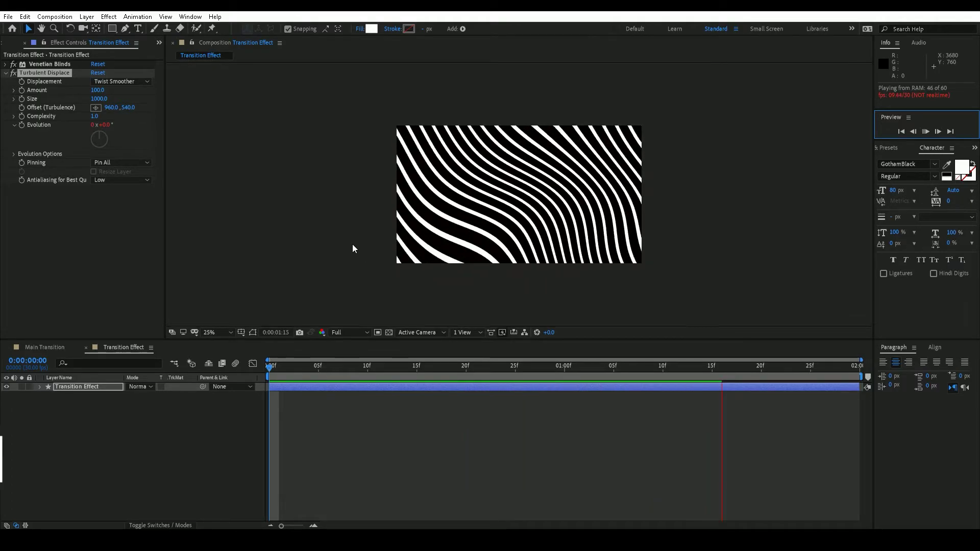
{"action": "left_click", "coordinate": [194, 423]}
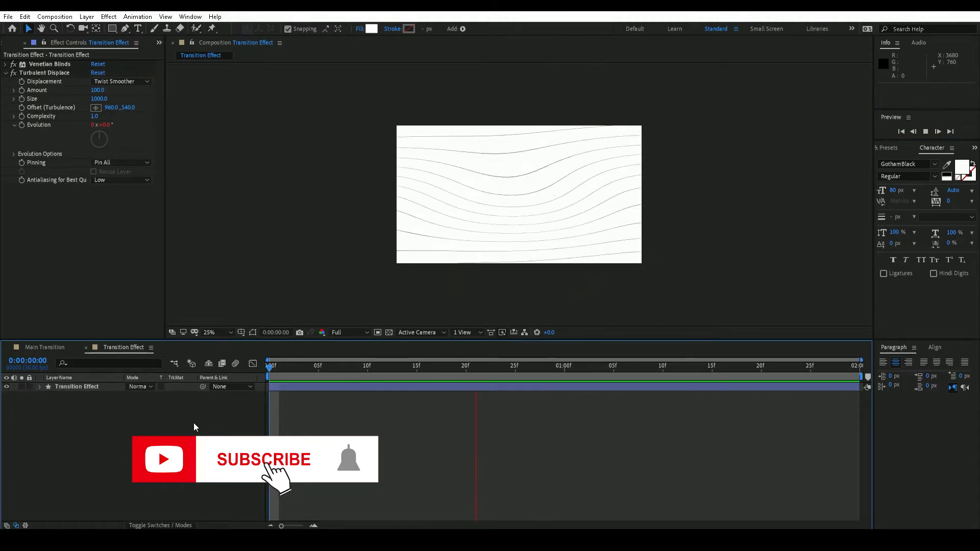
Collapse the Turbulent Displace settings and close the Transition Effect timeline to return to Main Transition
{"action": "left_click", "coordinate": [7, 73]}
{"action": "left_click", "coordinate": [151, 347]}
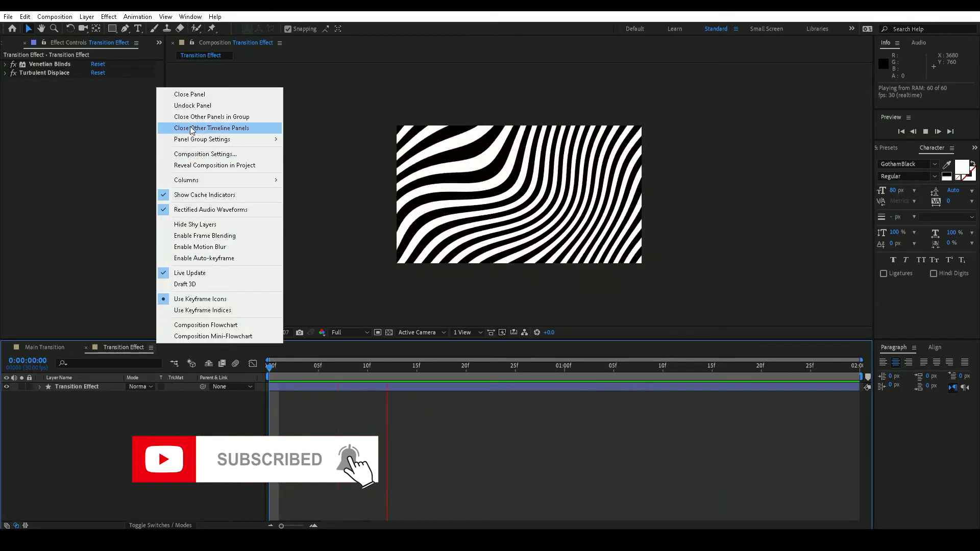
{"action": "left_click", "coordinate": [189, 94]}
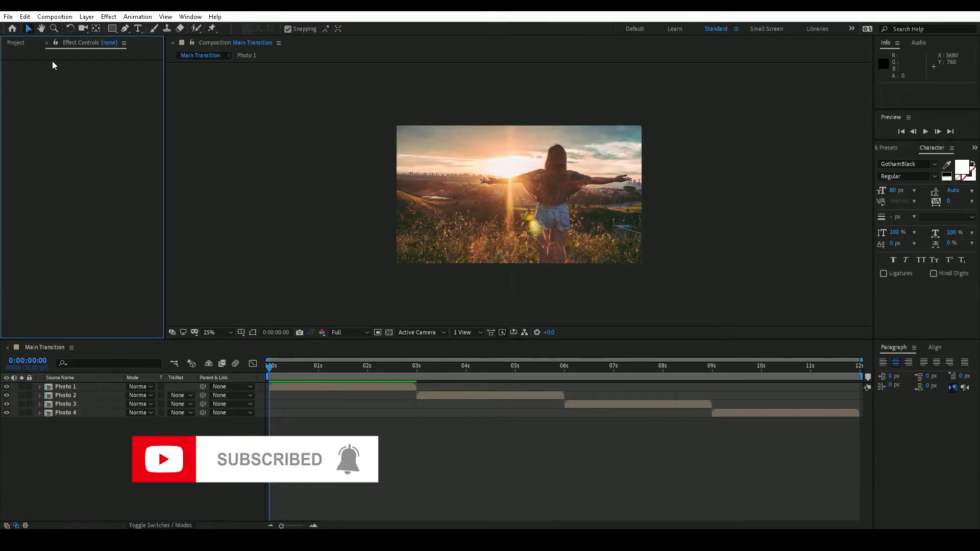
Add the Transition Effect composition above Photo 1 in Main Transition, starting at 0:00:02:00
{"action": "left_click", "coordinate": [16, 43]}
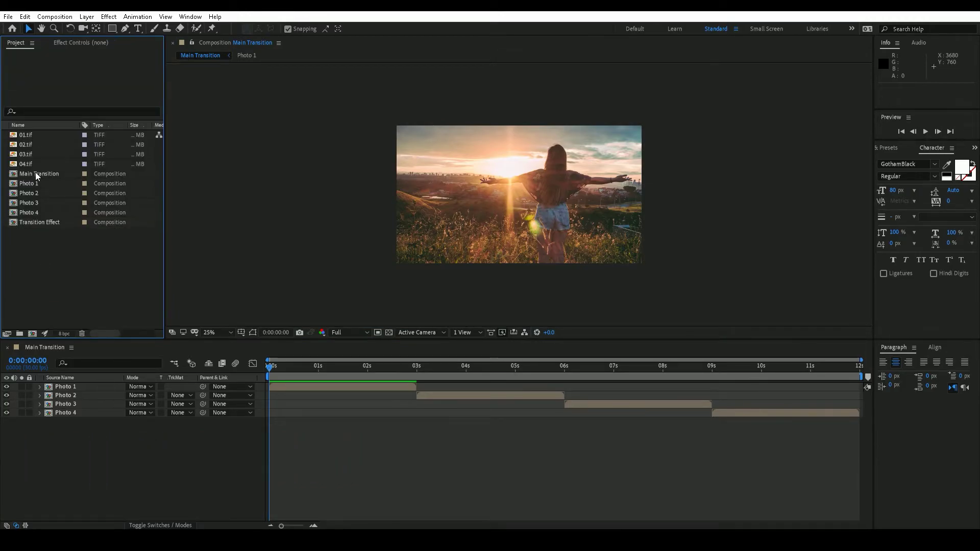
{"action": "left_click_drag", "start_coordinate": [50, 222], "coordinate": [84, 385]}
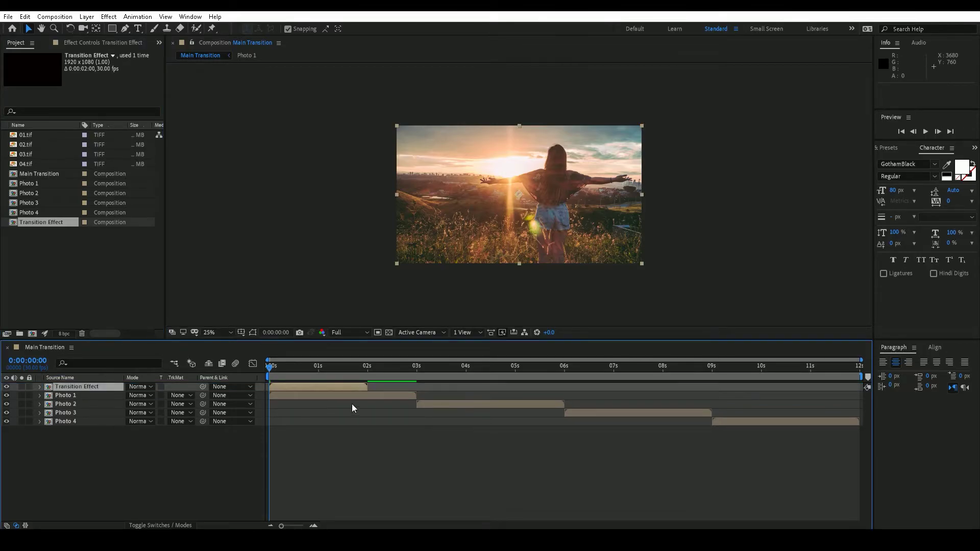
{"action": "left_click", "coordinate": [367, 368]}
{"action": "left_click_drag", "start_coordinate": [299, 386], "coordinate": [417, 388]}
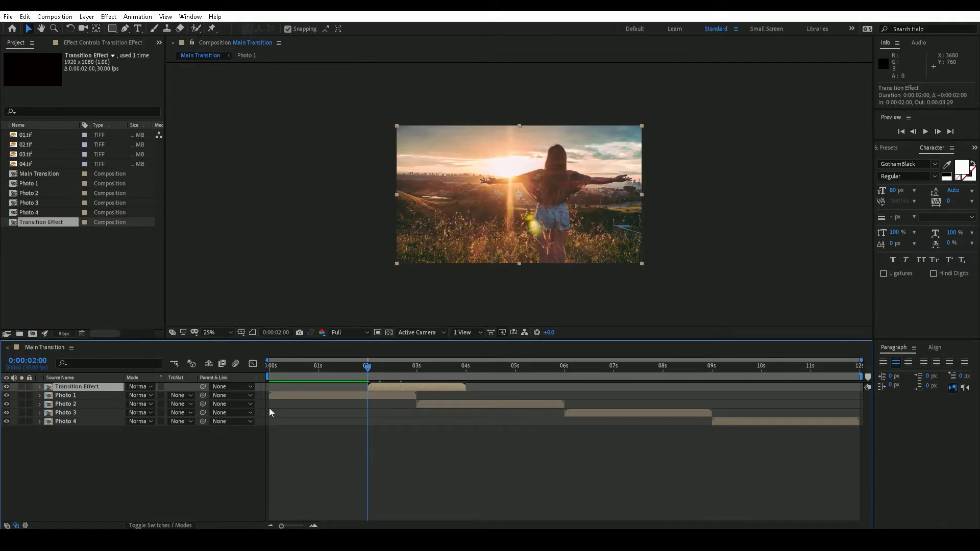
Add a second Transition Effect composition above Photo 2, starting at 0:00:05:00
{"action": "left_click_drag", "start_coordinate": [38, 222], "coordinate": [75, 403]}
{"action": "left_click_drag", "start_coordinate": [368, 368], "coordinate": [514, 381]}
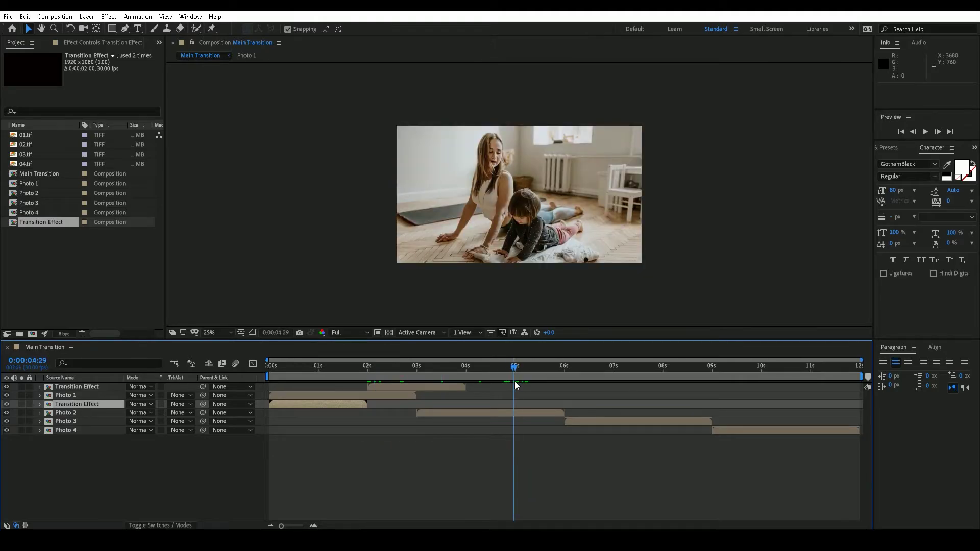
{"action": "left_click_drag", "start_coordinate": [342, 403], "coordinate": [579, 405]}
Add a third Transition Effect composition above Photo 3, starting at 0:00:08:00
{"action": "left_click_drag", "start_coordinate": [59, 225], "coordinate": [81, 415]}
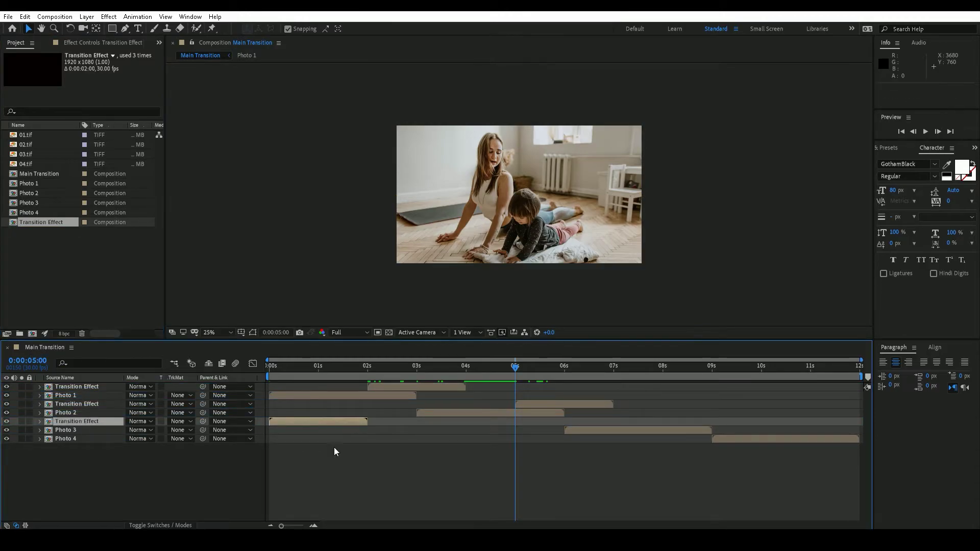
{"action": "left_click_drag", "start_coordinate": [516, 371], "coordinate": [661, 390]}
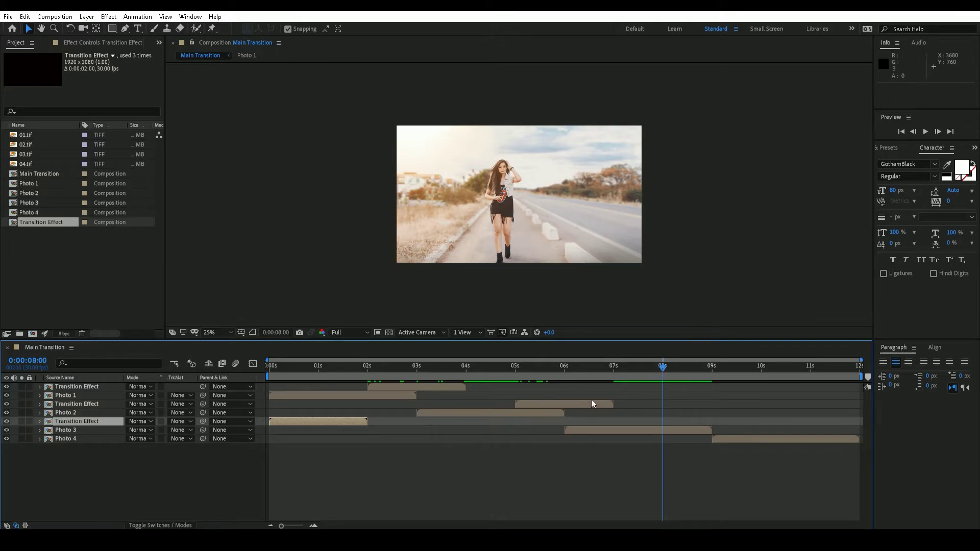
{"action": "left_click_drag", "start_coordinate": [312, 423], "coordinate": [695, 423]}
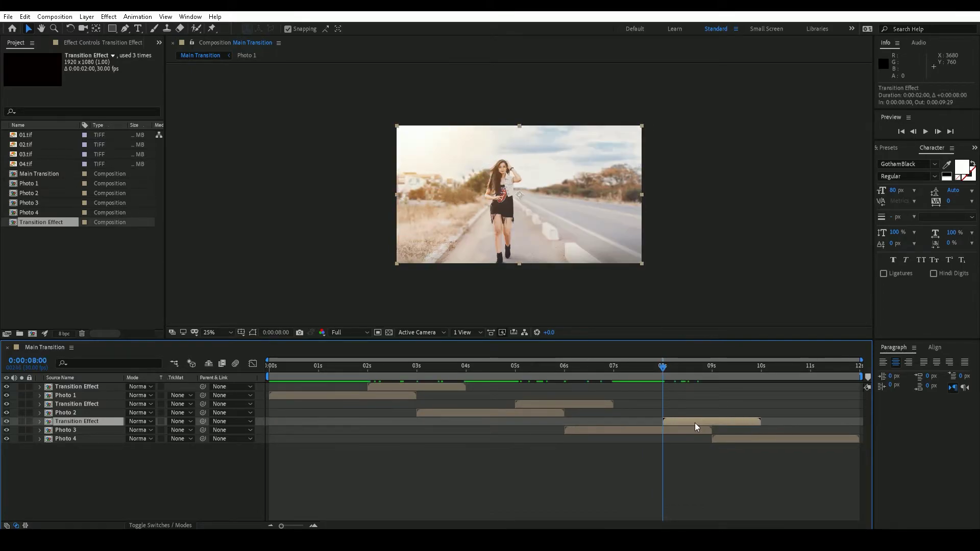
Deselect the layers and preview the Main Transition slideshow from the start
{"action": "left_click", "coordinate": [147, 457]}
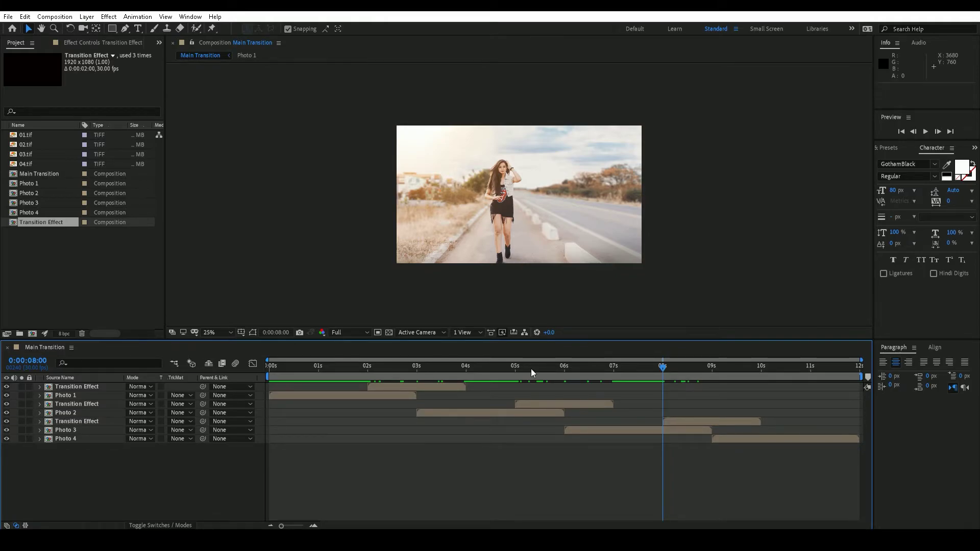
{"action": "left_click", "coordinate": [901, 131]}
{"action": "left_click", "coordinate": [924, 131]}
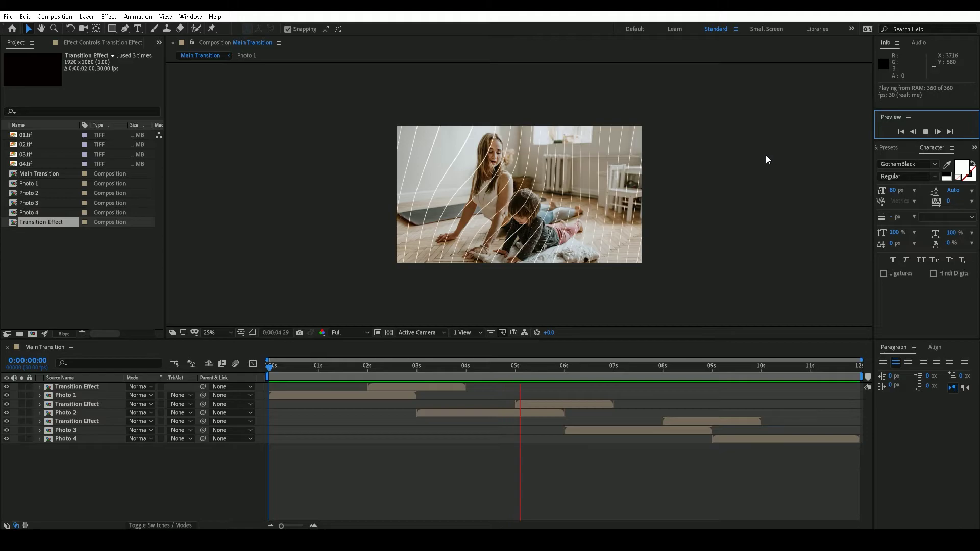
Open the Photo 1 composition and add a Scale keyframe at 0:00:01:00 on the 01.tif layer
{"action": "left_click", "coordinate": [354, 369]}
{"action": "left_click", "coordinate": [75, 396]}
{"action": "double_click", "coordinate": [75, 396]}
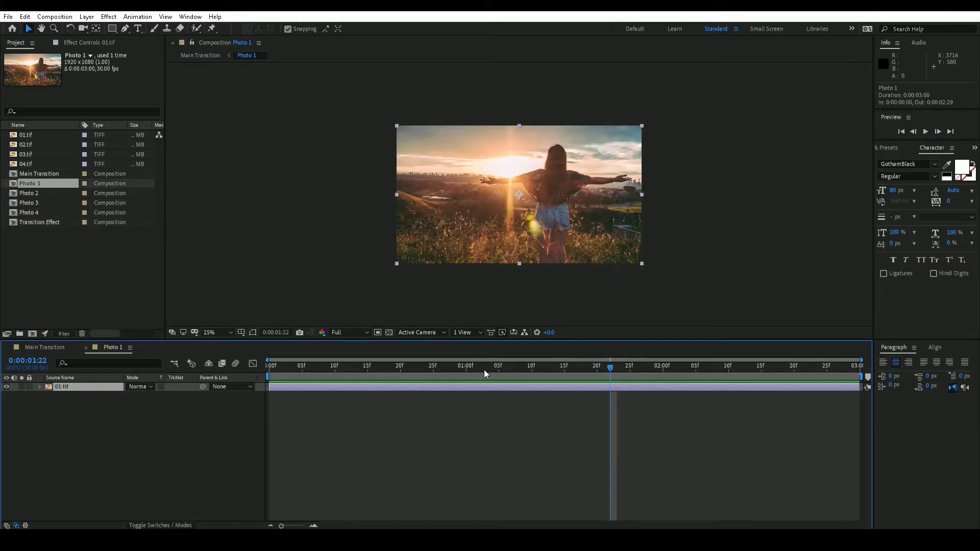
{"action": "left_click", "coordinate": [466, 368]}
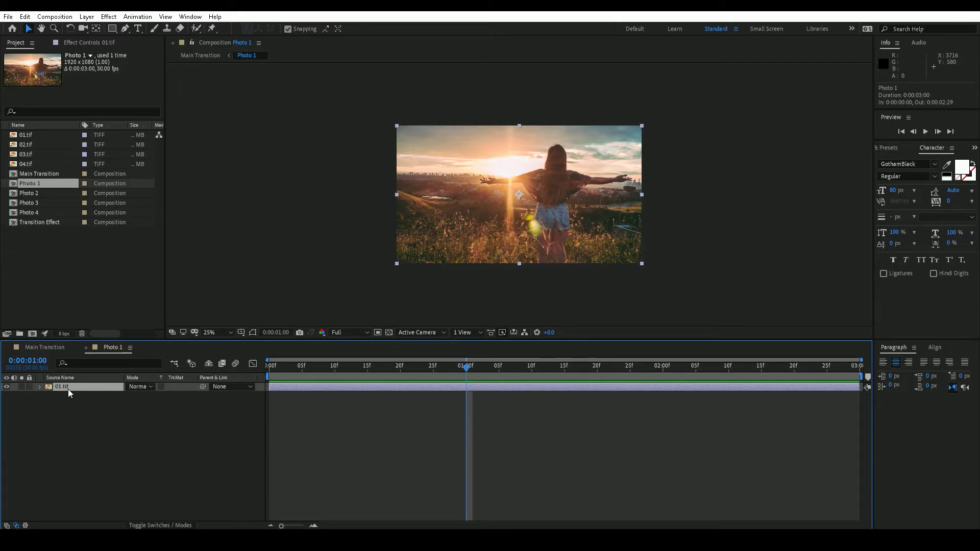
{"action": "key", "text": "s"}
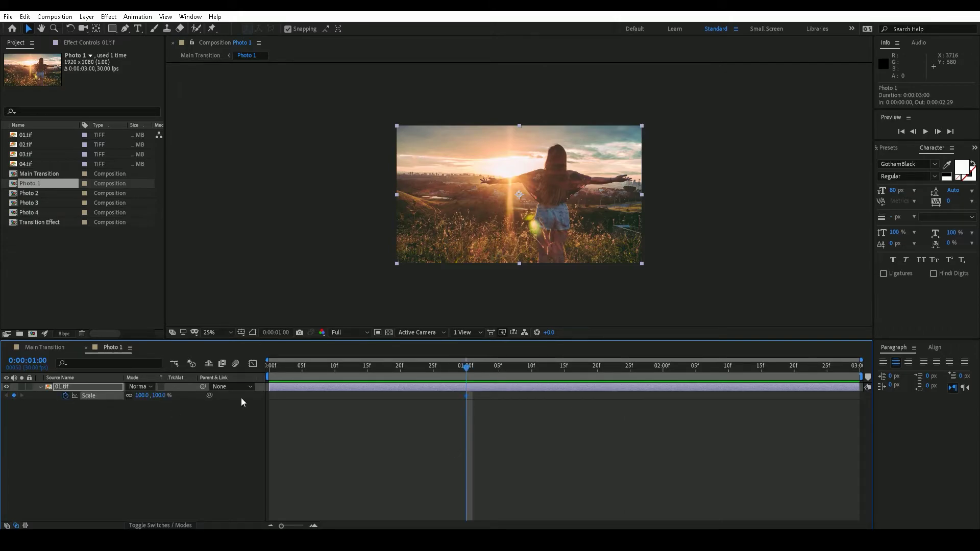
Set the Scale of 01.tif to 150% at 0:00:00:00
{"action": "left_click_drag", "start_coordinate": [467, 370], "coordinate": [258, 377]}
{"action": "left_click", "coordinate": [144, 396]}
{"action": "type", "text": "150"}
{"action": "key", "text": "Return"}
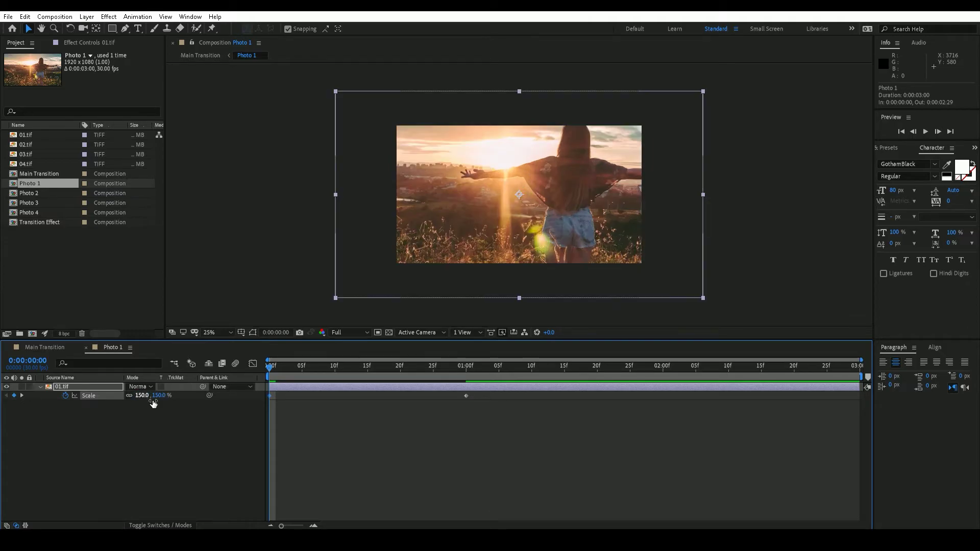
Apply Easy Ease to both 01.tif Scale keyframes and extend the end keyframe's speed-graph handle back to about frame 20
{"action": "left_click_drag", "start_coordinate": [476, 396], "coordinate": [213, 406]}
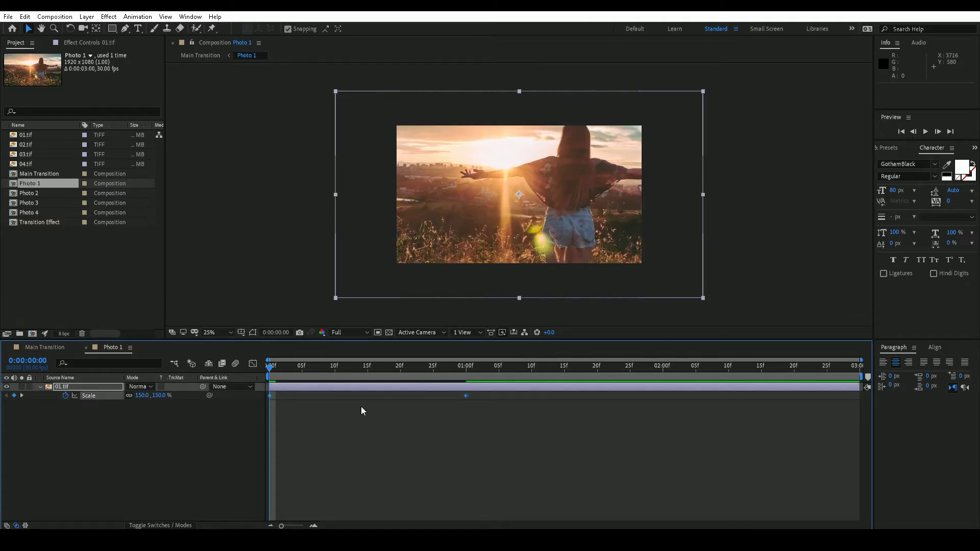
{"action": "right_click", "coordinate": [270, 396]}
{"action": "mouse_move", "coordinate": [332, 522]}
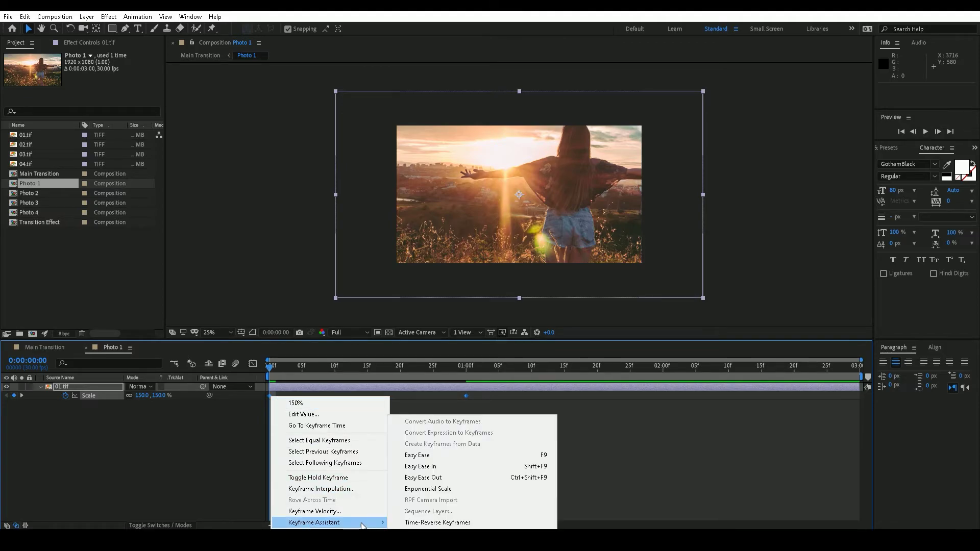
{"action": "left_click", "coordinate": [432, 467]}
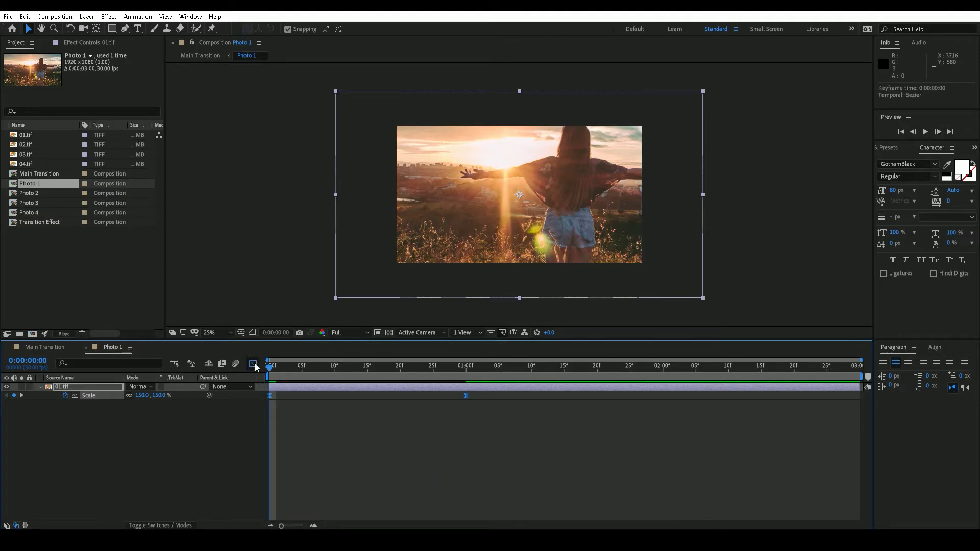
{"action": "left_click", "coordinate": [253, 364]}
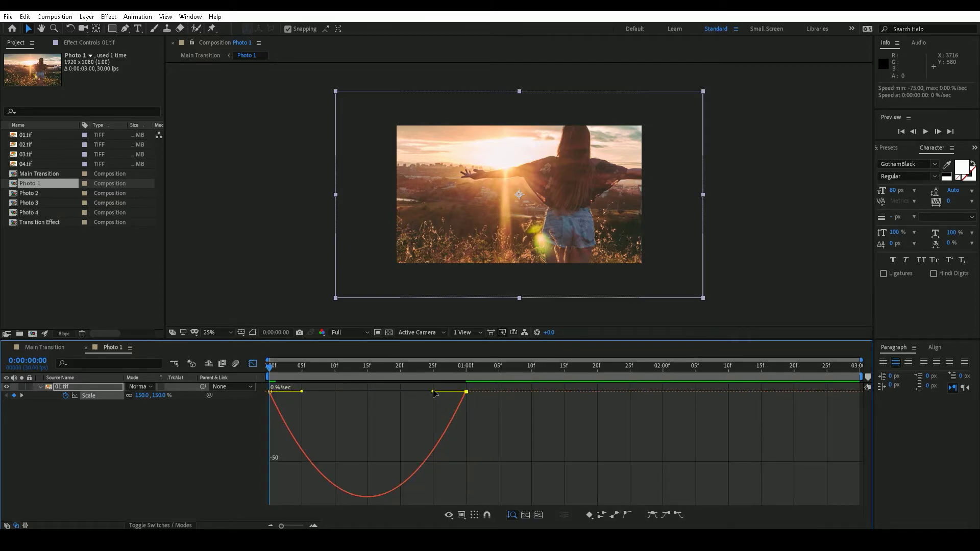
{"action": "left_click_drag", "start_coordinate": [434, 395], "coordinate": [401, 391]}
{"action": "left_click", "coordinate": [253, 364]}
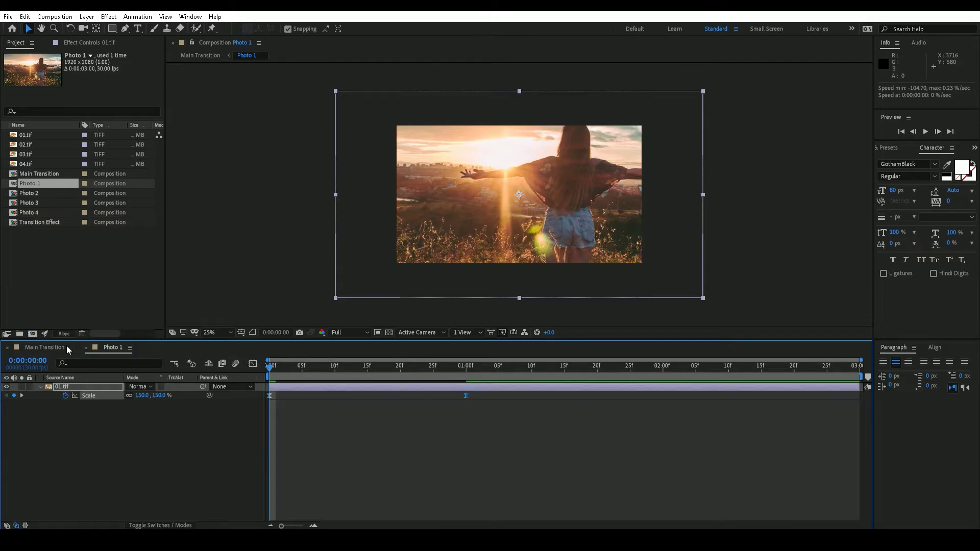
Open the Photo 2 composition from Main Transition and add a Scale keyframe at 0:00:01:00 on the 02.tif layer
{"action": "left_click", "coordinate": [65, 347]}
{"action": "double_click", "coordinate": [76, 413]}
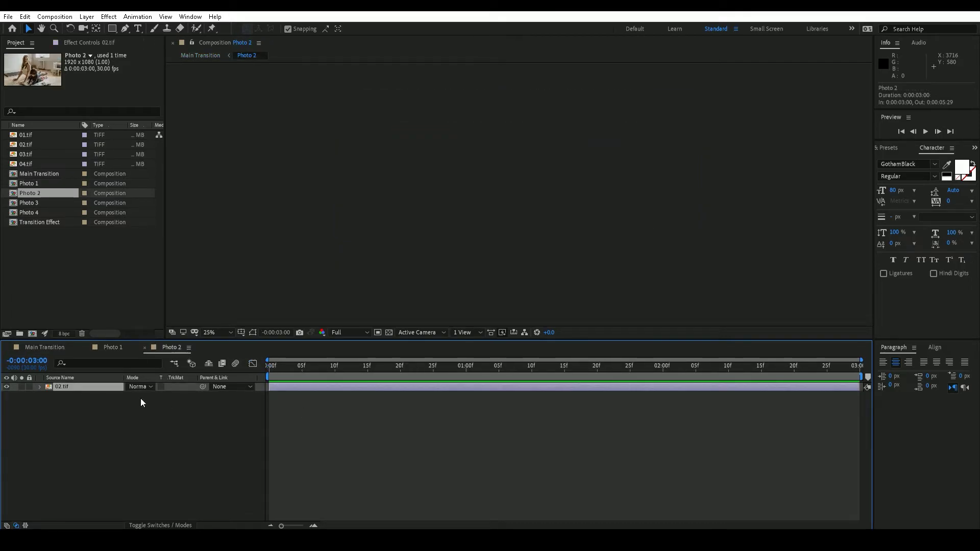
{"action": "key", "text": "s"}
{"action": "left_click", "coordinate": [467, 366]}
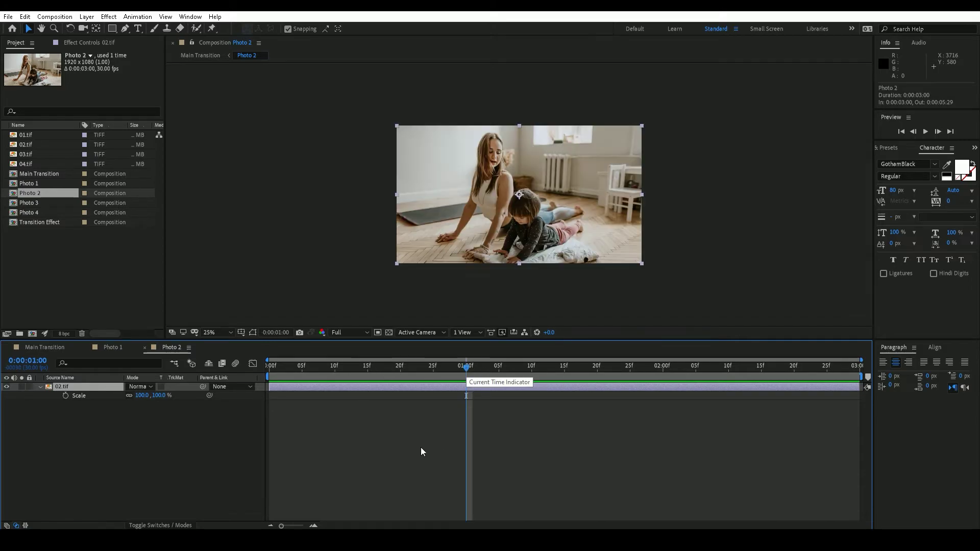
{"action": "left_click", "coordinate": [66, 396]}
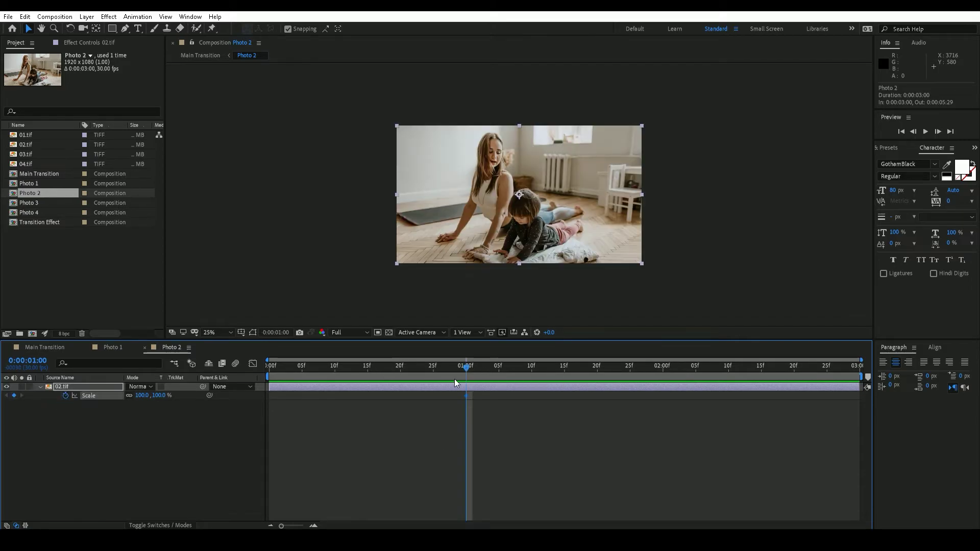
Set the Scale of 02.tif to 150% at 0:00:00:00
{"action": "left_click_drag", "start_coordinate": [466, 367], "coordinate": [270, 367]}
{"action": "left_click", "coordinate": [145, 395]}
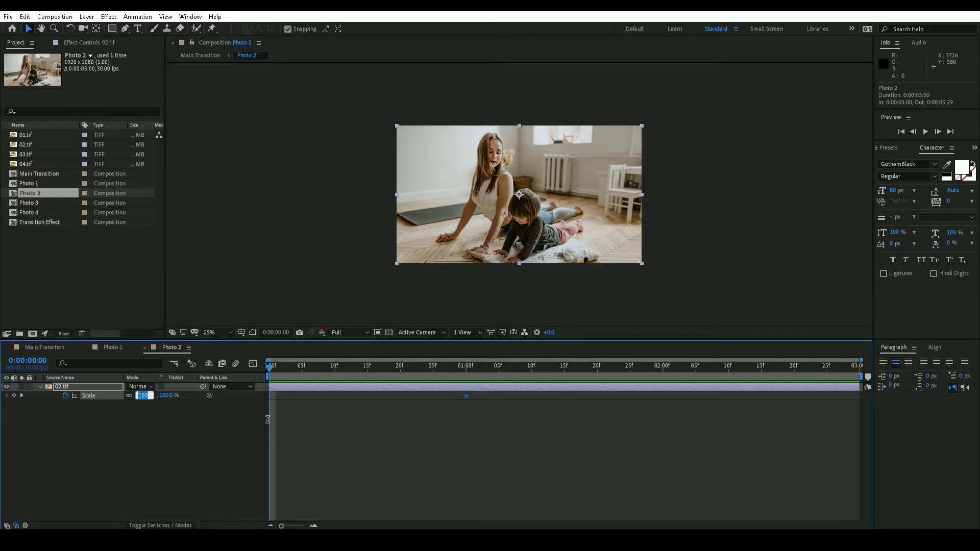
{"action": "type", "text": "150"}
{"action": "key", "text": "Return"}
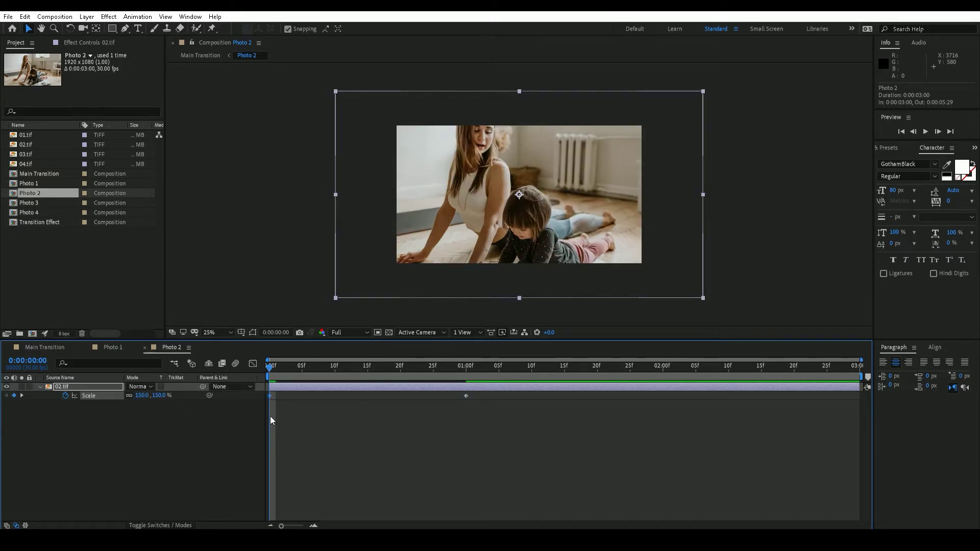
Apply Easy Ease to both 02.tif Scale keyframes and extend the end keyframe's speed-graph handle back to about frame 20
{"action": "left_click", "coordinate": [466, 396]}
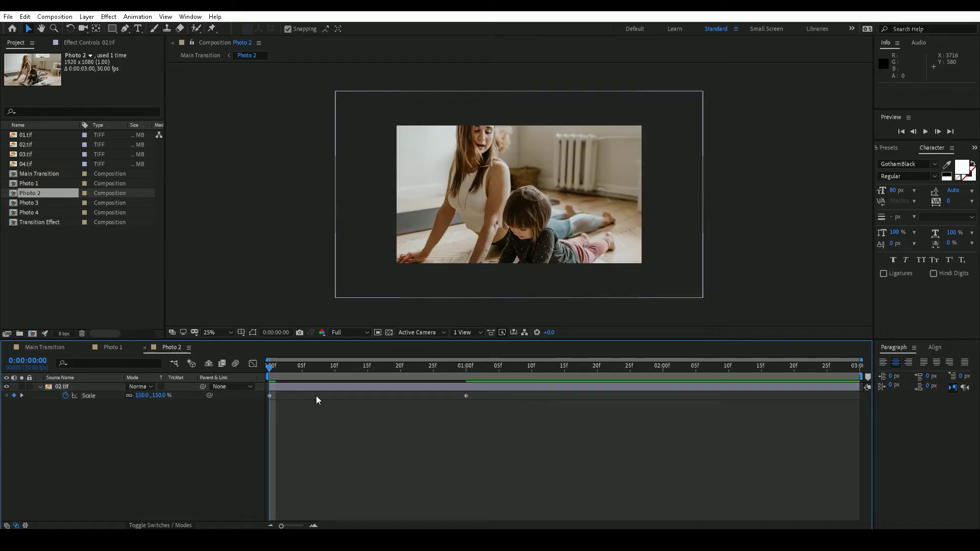
{"action": "right_click", "coordinate": [271, 396]}
{"action": "mouse_move", "coordinate": [327, 522]}
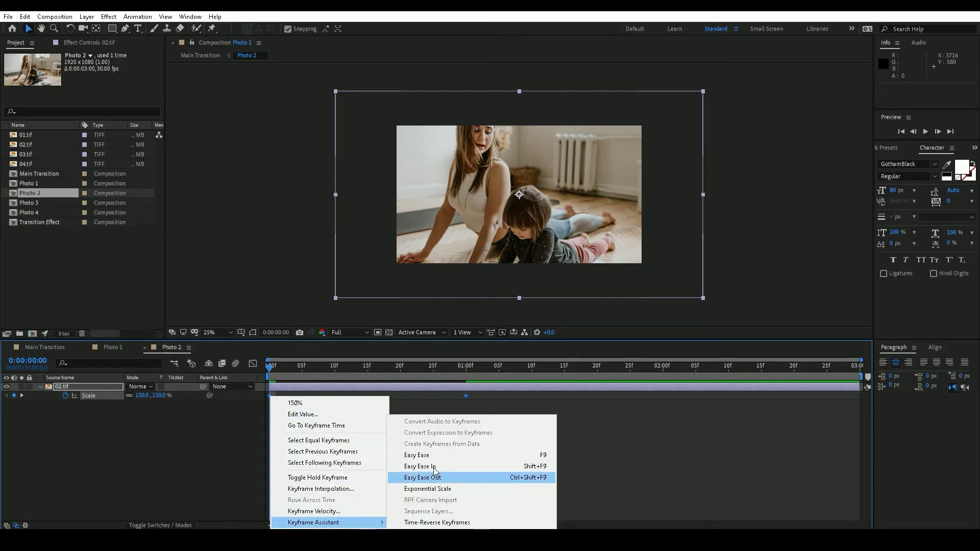
{"action": "left_click", "coordinate": [550, 454]}
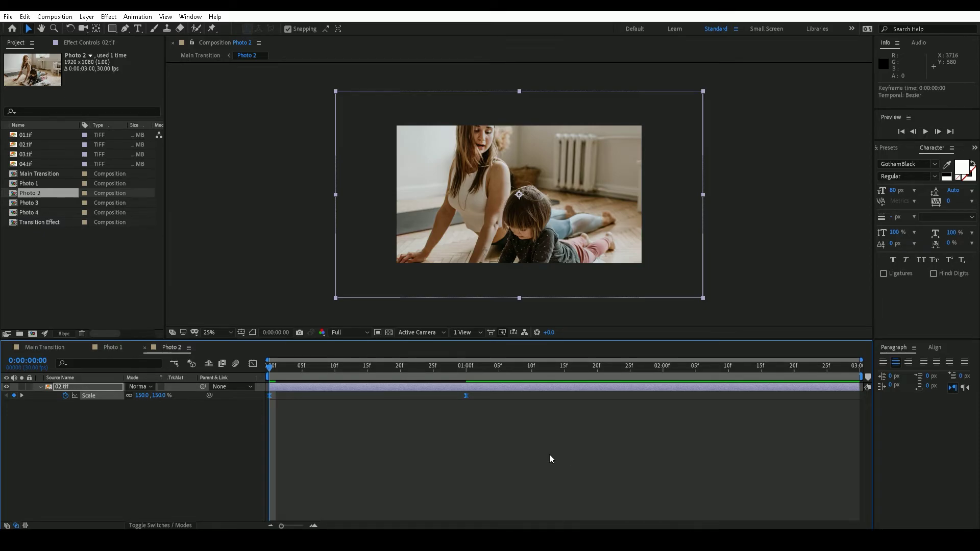
{"action": "left_click", "coordinate": [253, 363]}
{"action": "left_click", "coordinate": [451, 403]}
{"action": "left_click_drag", "start_coordinate": [432, 392], "coordinate": [401, 392]}
{"action": "left_click", "coordinate": [251, 365]}
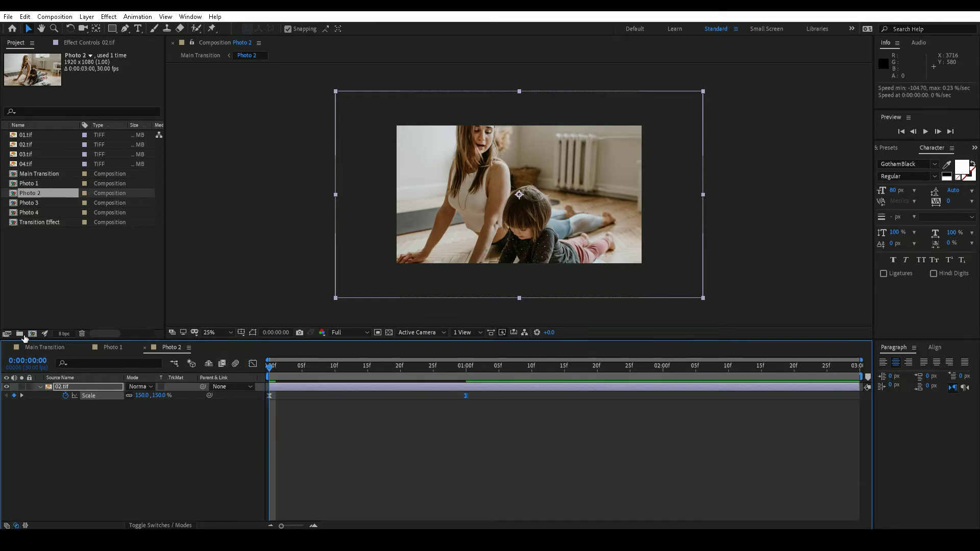
Open the Photo 3 composition from Main Transition and add a Scale keyframe at 0:00:01:00 on the 03.tif layer
{"action": "left_click", "coordinate": [39, 347]}
{"action": "double_click", "coordinate": [80, 430]}
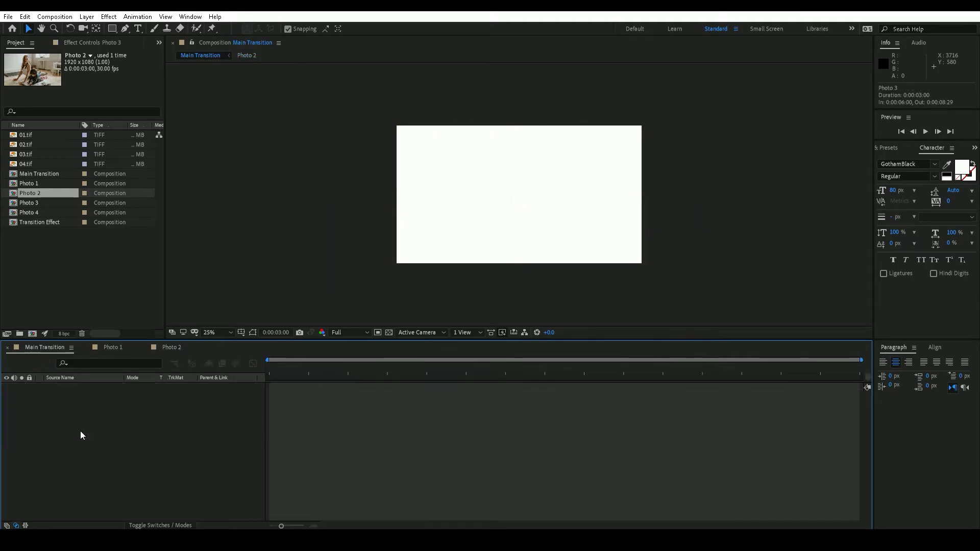
{"action": "key", "text": "s"}
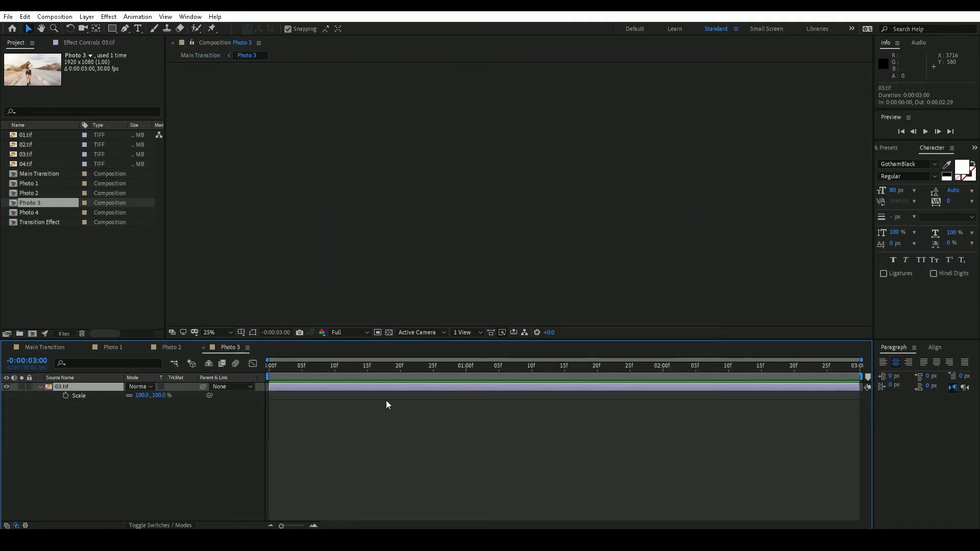
{"action": "left_click", "coordinate": [466, 372]}
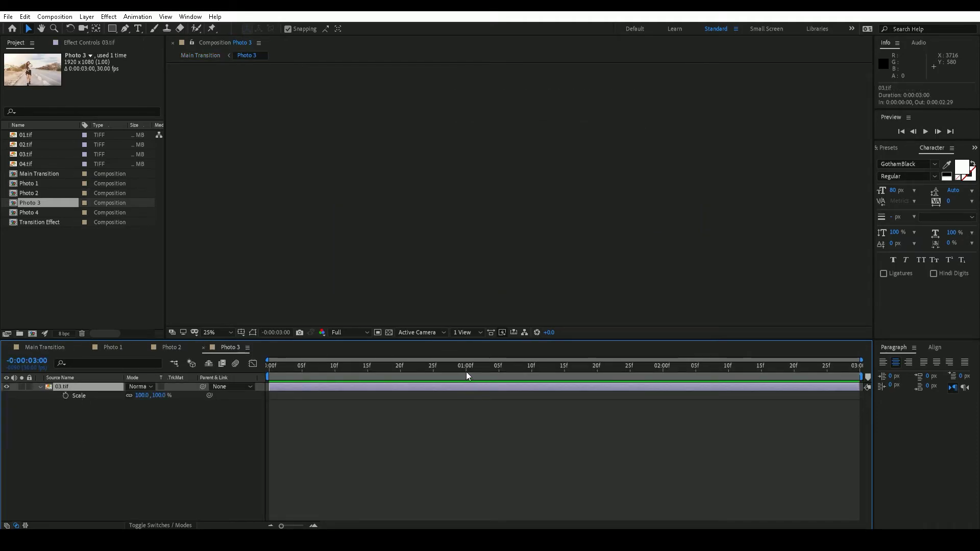
{"action": "left_click", "coordinate": [65, 395]}
Set the Scale of 03.tif to 150% at 0:00:00:00
{"action": "key", "text": "Home"}
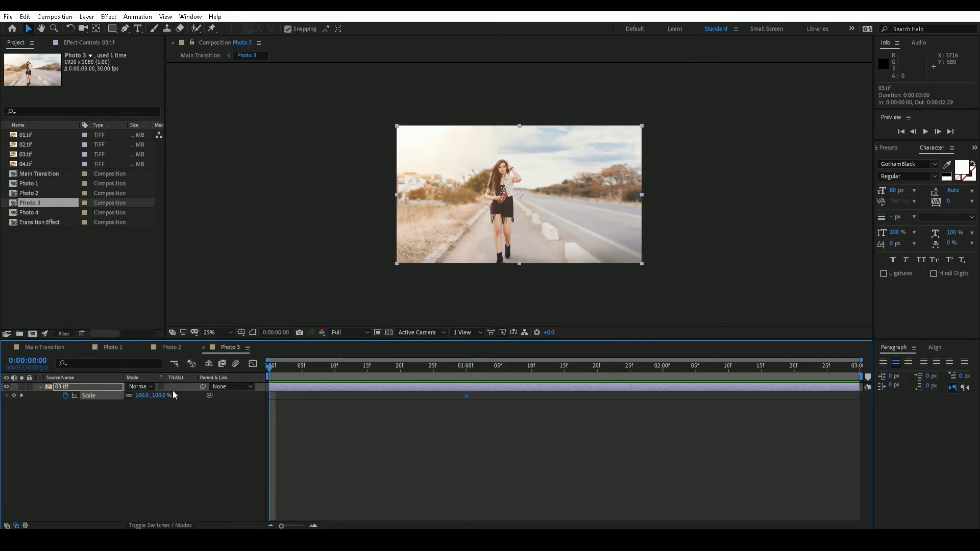
{"action": "left_click", "coordinate": [145, 397]}
{"action": "type", "text": "150"}
{"action": "key", "text": "Return"}
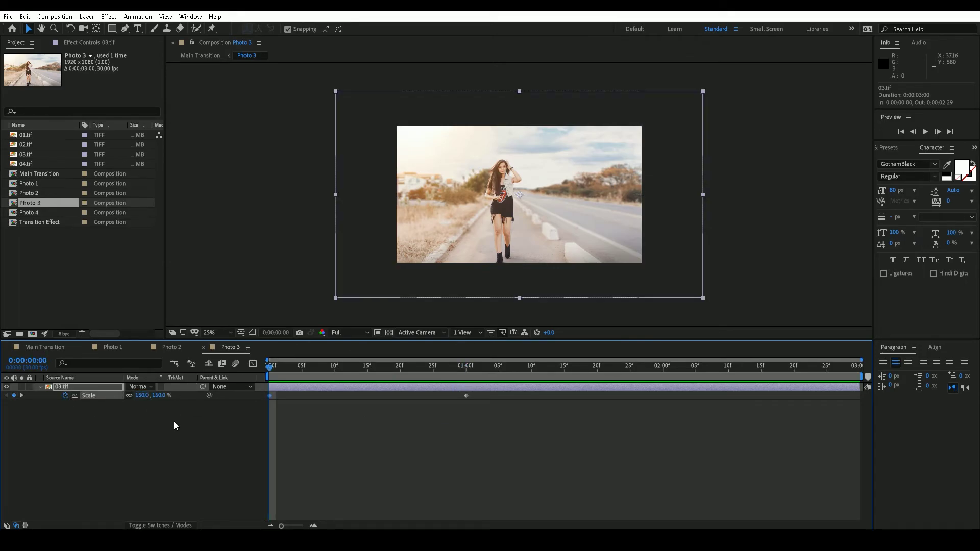
Apply Easy Ease to both 03.tif Scale keyframes and extend the end keyframe's speed-graph handle back to about frame 20
{"action": "left_click_drag", "start_coordinate": [480, 396], "coordinate": [255, 402]}
{"action": "right_click", "coordinate": [269, 397]}
{"action": "mouse_move", "coordinate": [316, 523]}
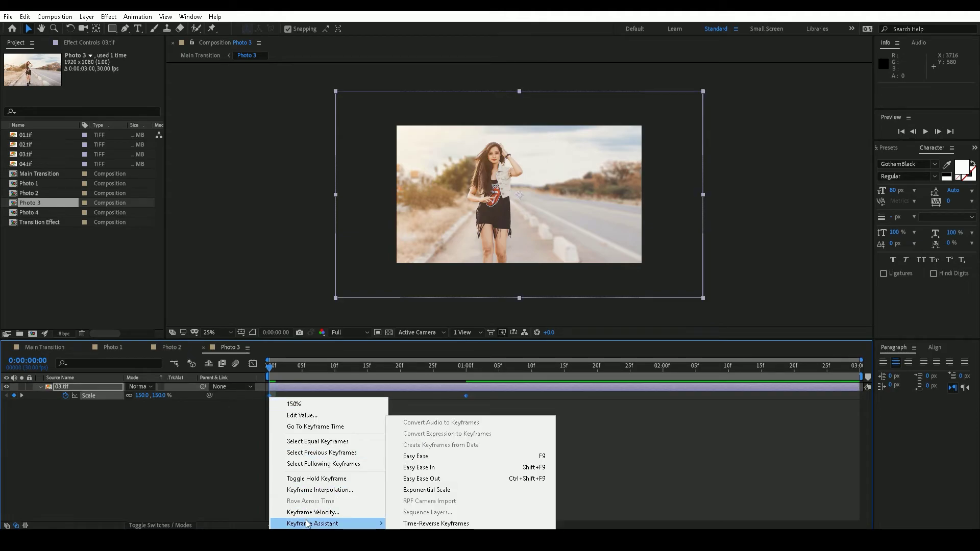
{"action": "left_click", "coordinate": [430, 461]}
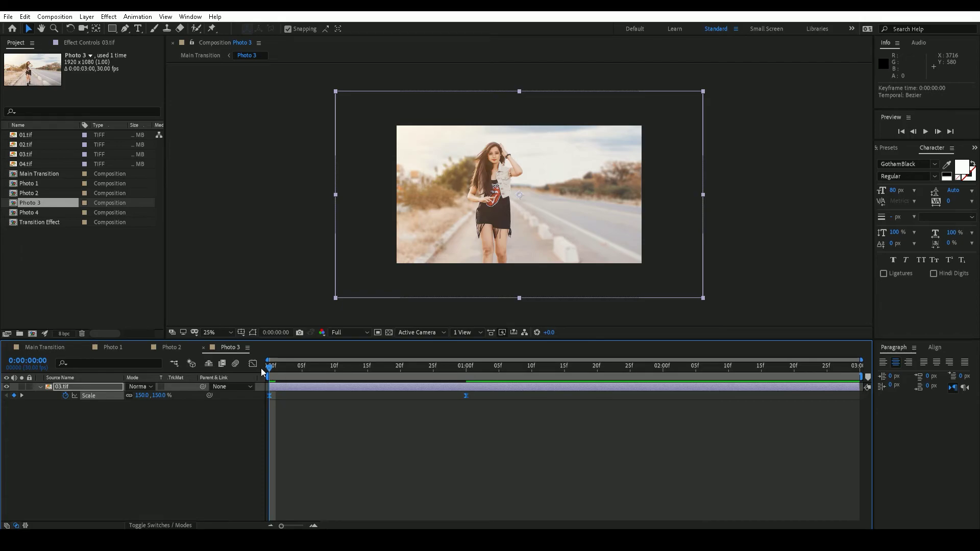
{"action": "left_click", "coordinate": [253, 363]}
{"action": "left_click_drag", "start_coordinate": [454, 389], "coordinate": [399, 391]}
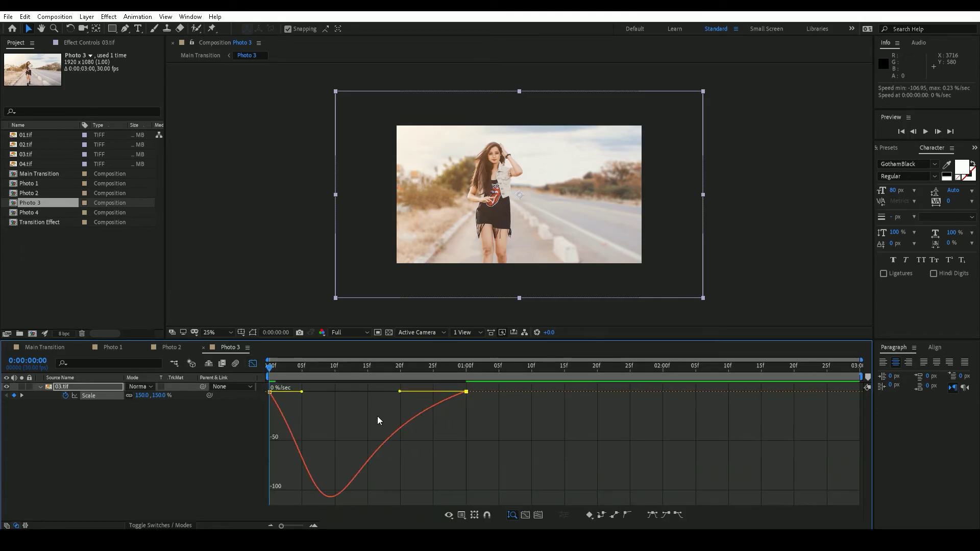
{"action": "left_click", "coordinate": [253, 363]}
Open the Photo 4 composition from Main Transition and add a Scale keyframe at 0:00:01:00 on the 04.tif layer
{"action": "left_click", "coordinate": [51, 348]}
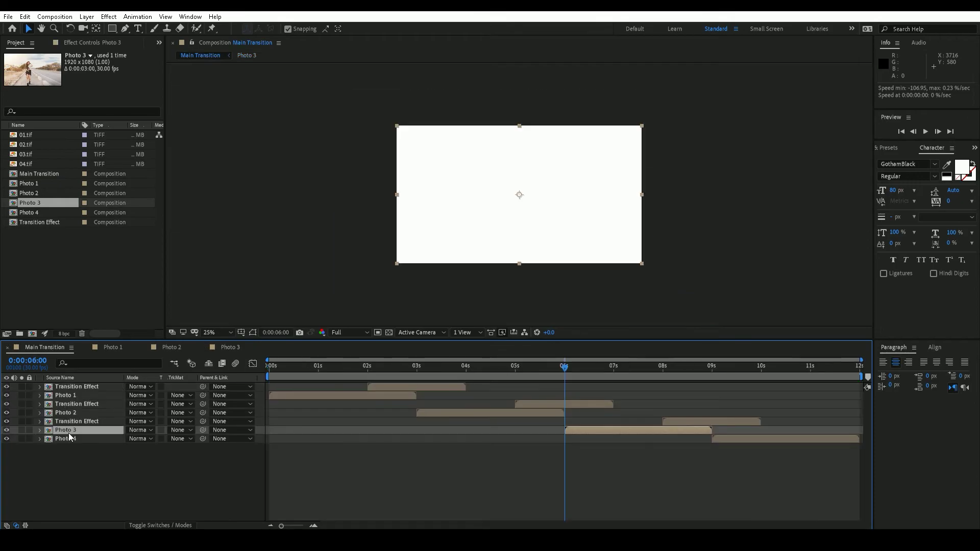
{"action": "double_click", "coordinate": [70, 439]}
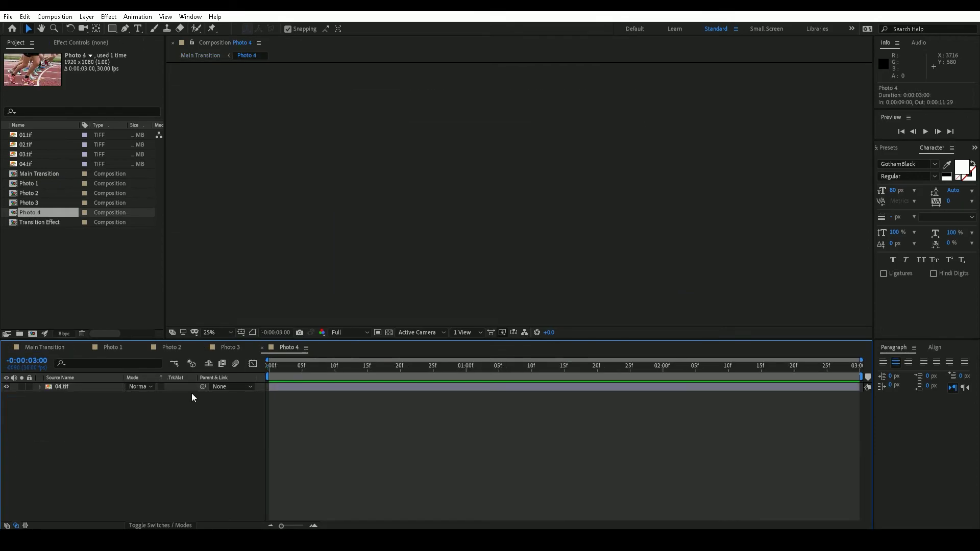
{"action": "left_click", "coordinate": [465, 370]}
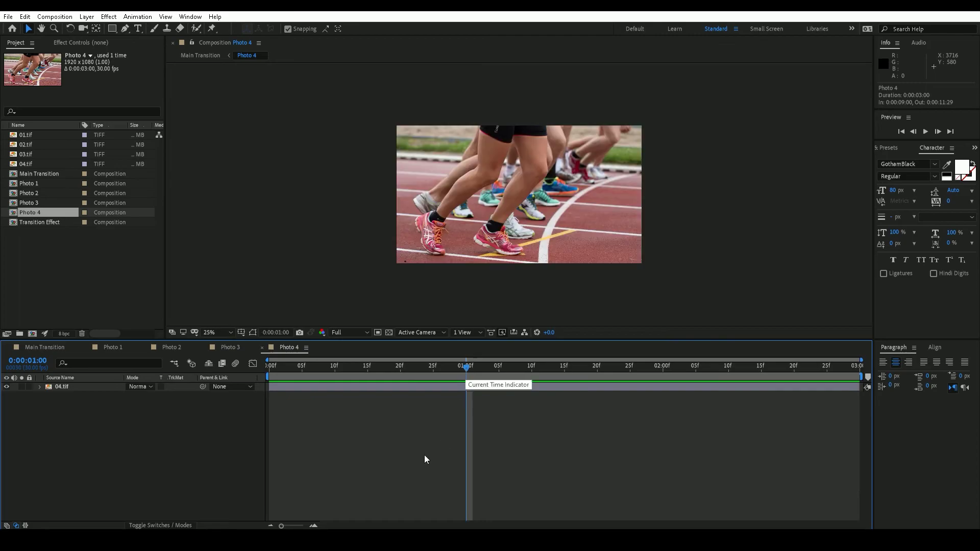
{"action": "left_click", "coordinate": [102, 387]}
{"action": "key", "text": "s"}
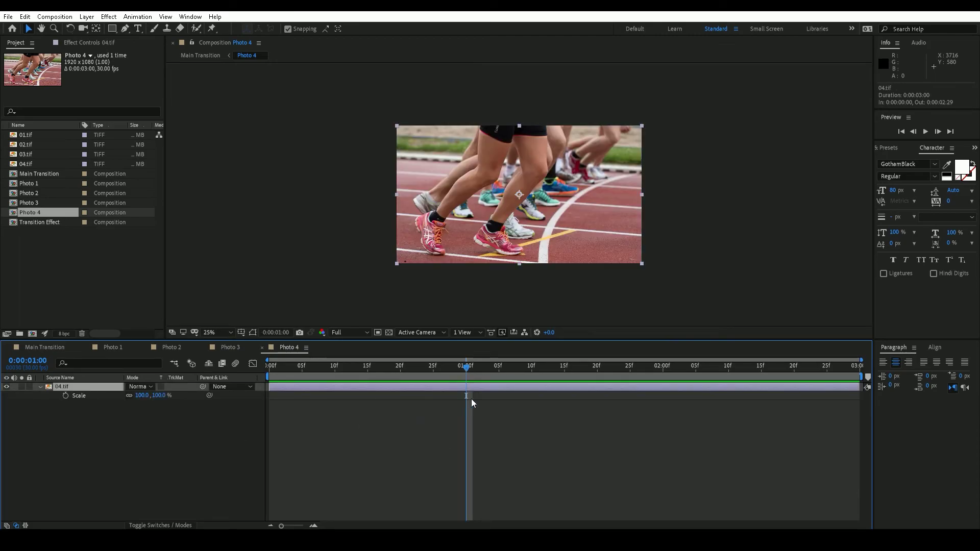
{"action": "left_click", "coordinate": [65, 396]}
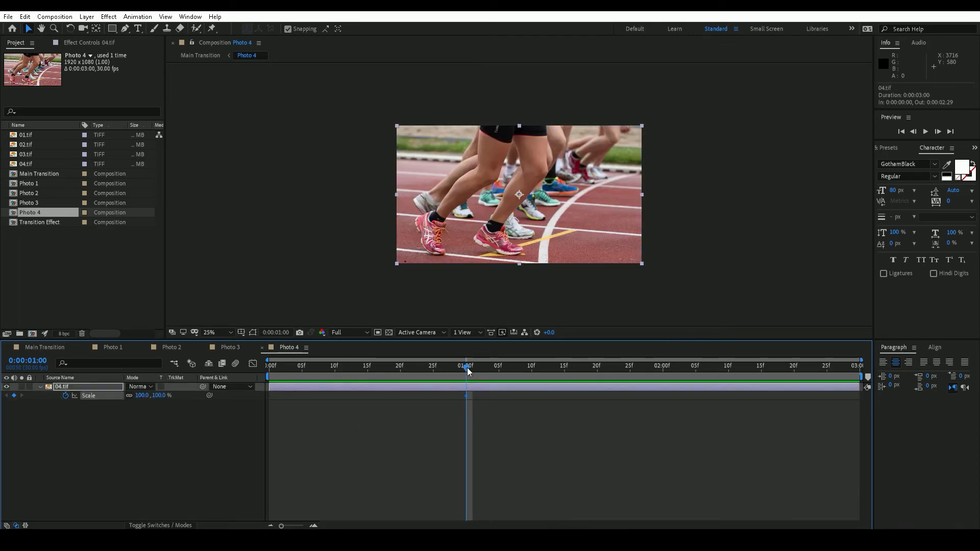
Set the Scale of 04.tif to 150% at 0:00:00:00
{"action": "key", "text": "Home"}
{"action": "left_click", "coordinate": [142, 396]}
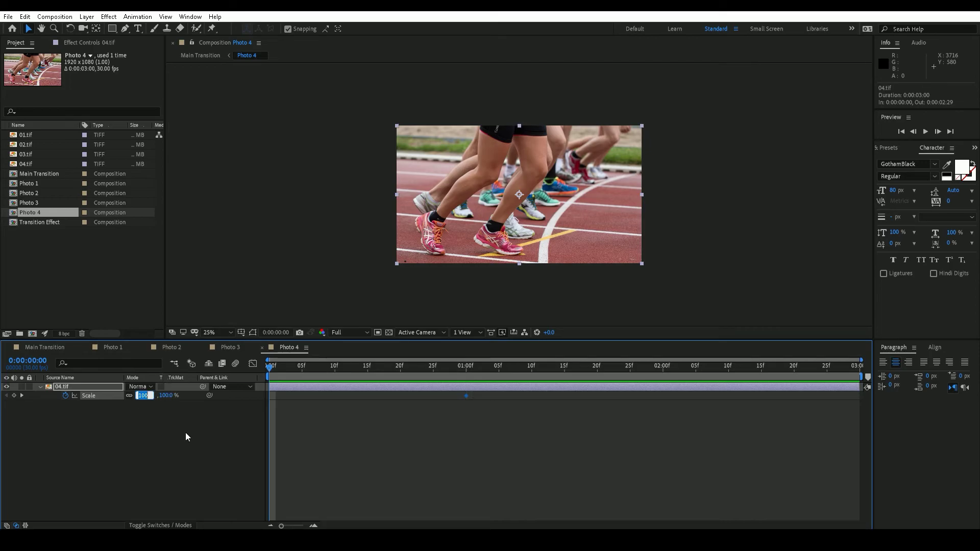
{"action": "type", "text": "150"}
{"action": "key", "text": "Return"}
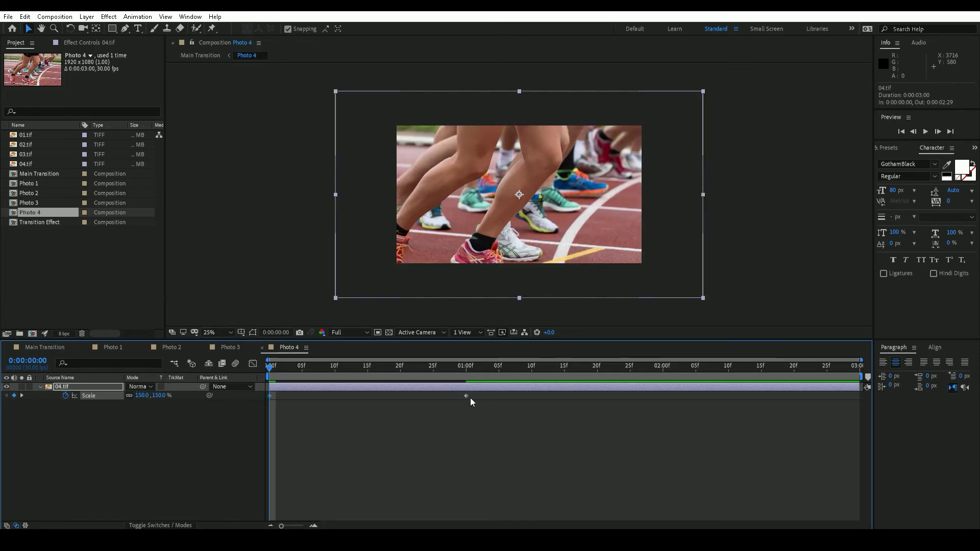
Apply Easy Ease to both 04.tif Scale keyframes and extend the end keyframe's speed-graph handle back to about frame 20, roughly 64% influence
{"action": "left_click_drag", "start_coordinate": [473, 393], "coordinate": [256, 418]}
{"action": "key", "text": "F9"}
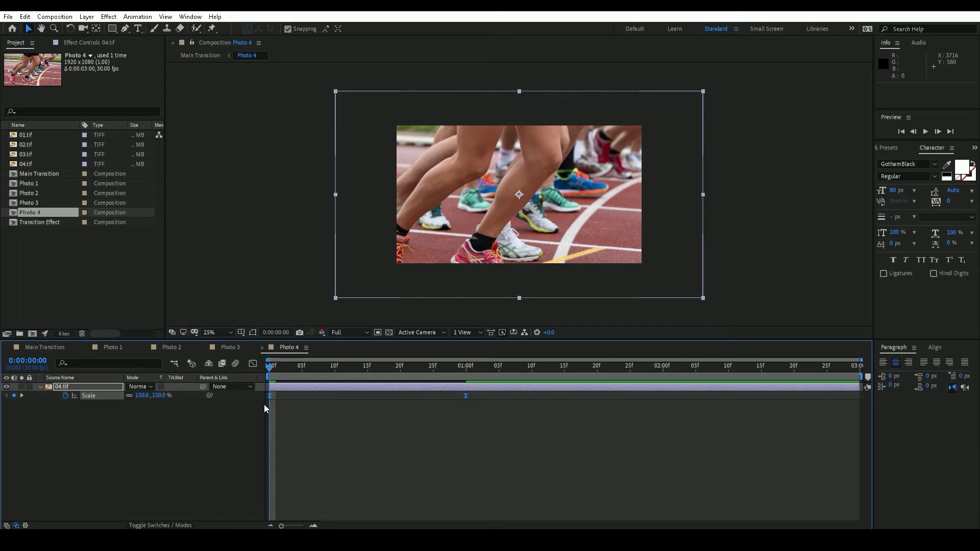
{"action": "left_click", "coordinate": [252, 363]}
{"action": "left_click", "coordinate": [450, 403]}
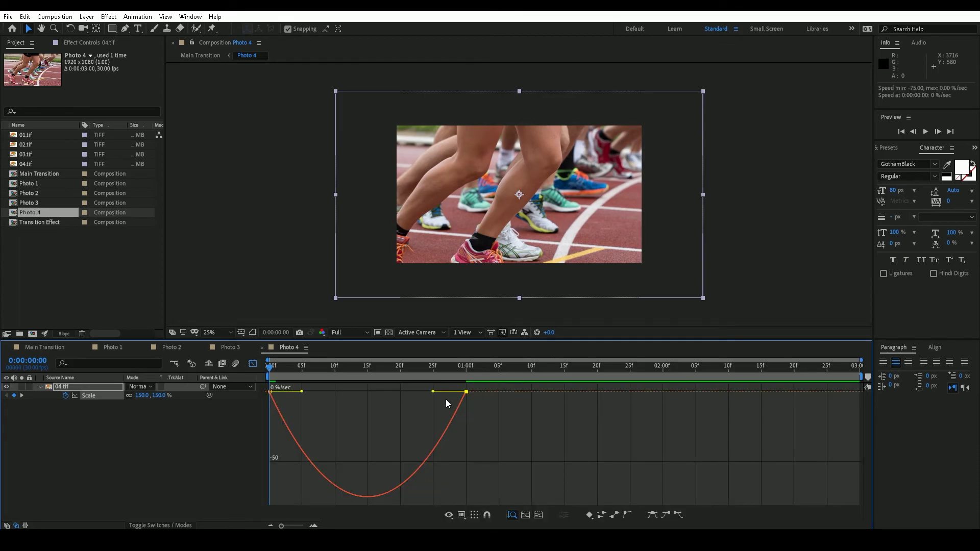
{"action": "left_click_drag", "start_coordinate": [433, 392], "coordinate": [402, 390]}
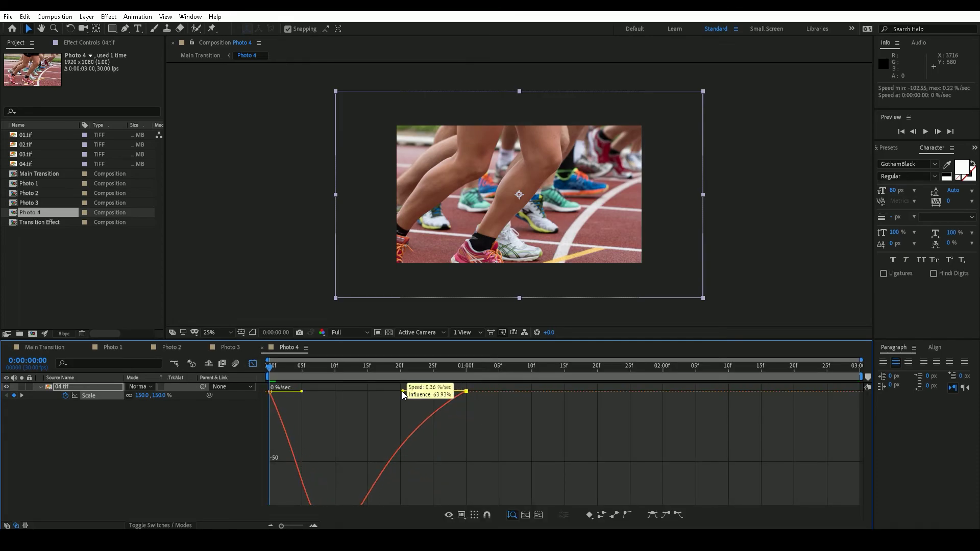
{"action": "left_click", "coordinate": [254, 365]}
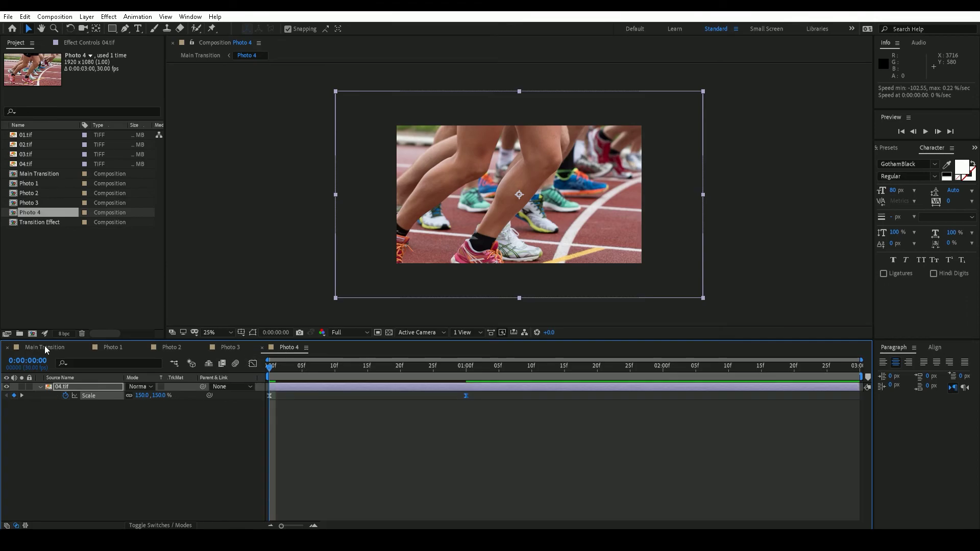
Return to the Main Transition composition at 0:00:00:00 and close the timelines of Photo 1 through Photo 4
{"action": "left_click", "coordinate": [45, 346]}
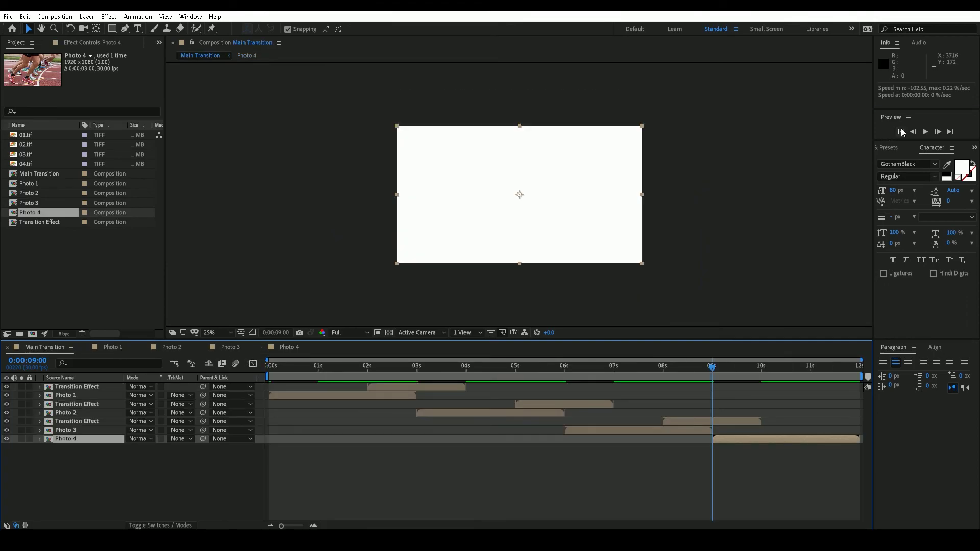
{"action": "left_click", "coordinate": [900, 132]}
{"action": "left_click", "coordinate": [144, 347]}
{"action": "left_click", "coordinate": [144, 348]}
{"action": "left_click", "coordinate": [144, 348]}
{"action": "left_click", "coordinate": [123, 347]}
{"action": "left_click", "coordinate": [130, 347]}
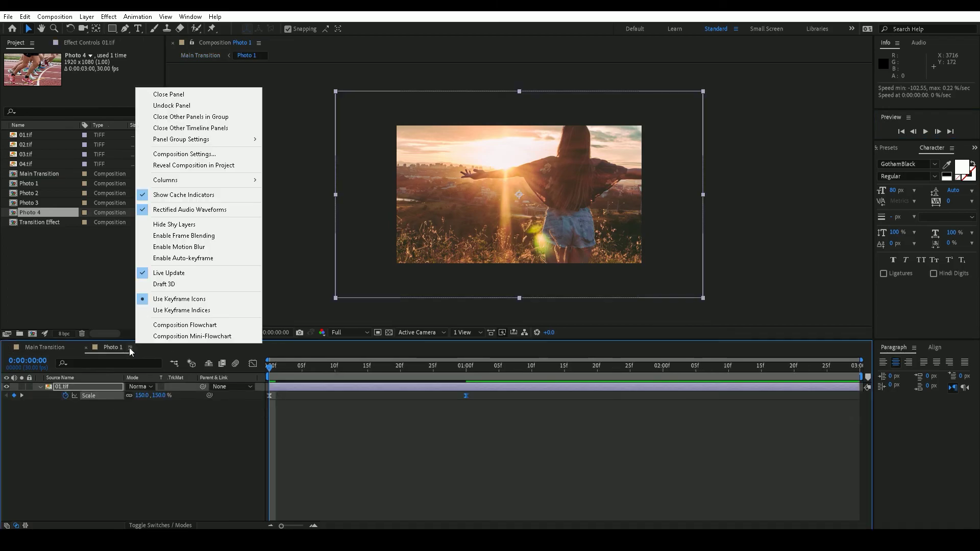
{"action": "left_click", "coordinate": [188, 94]}
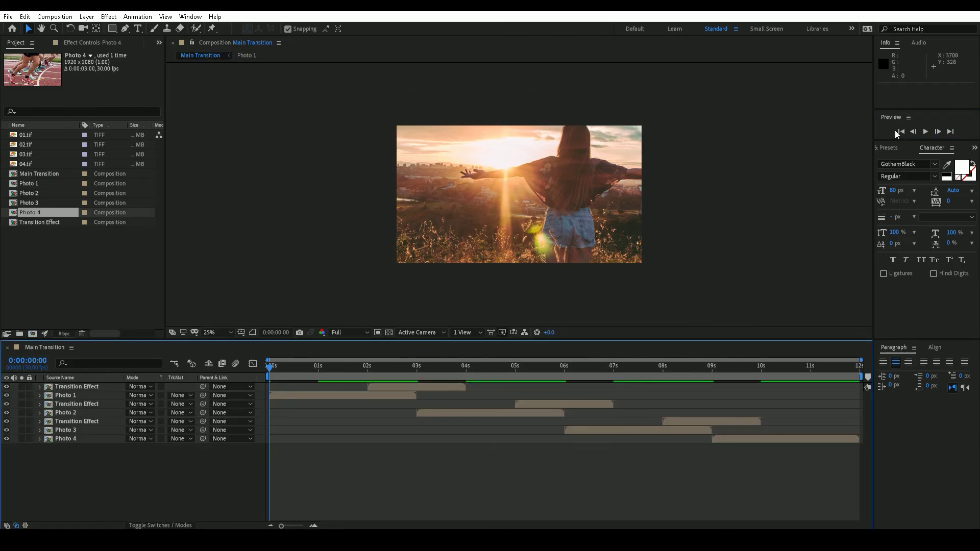
Play a preview of the Main Transition slideshow from its first frame
{"action": "left_click", "coordinate": [923, 131]}
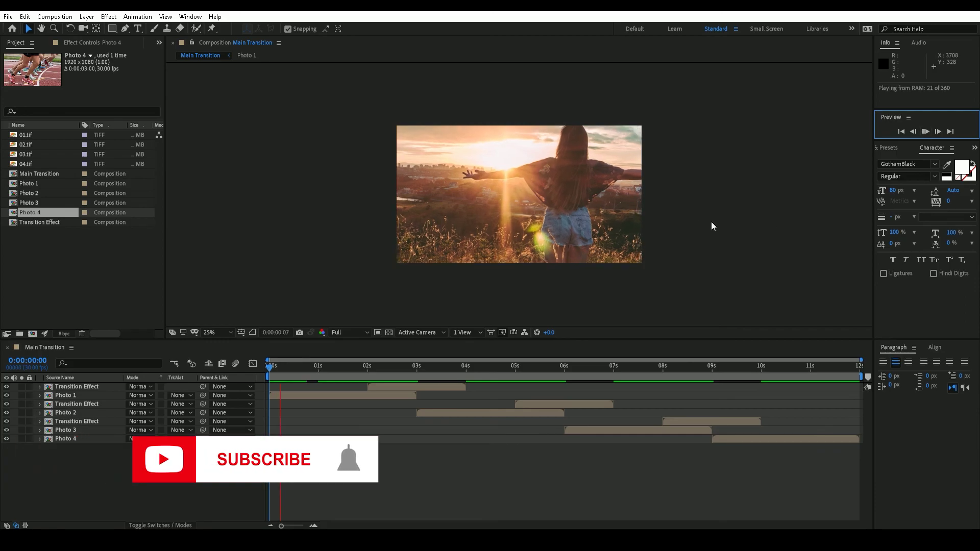